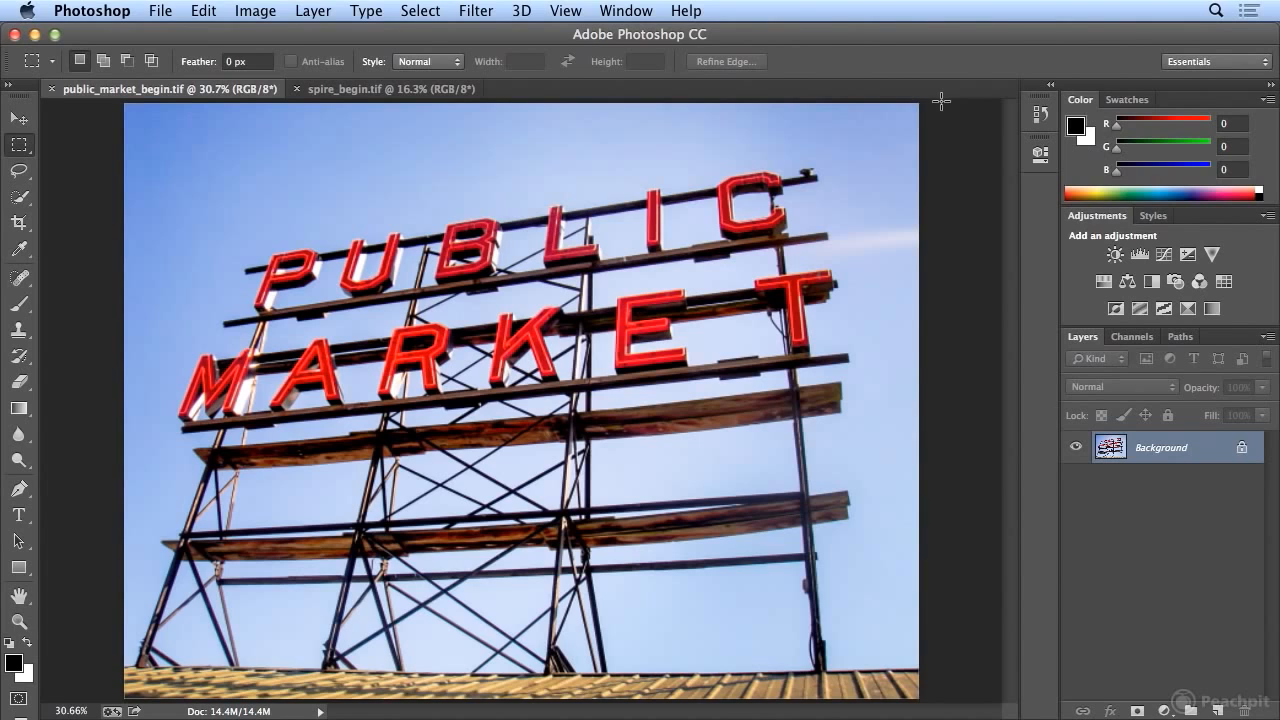
Step: Show the Actions panel, enlarge it and expand the Default Actions set
click(639, 9)
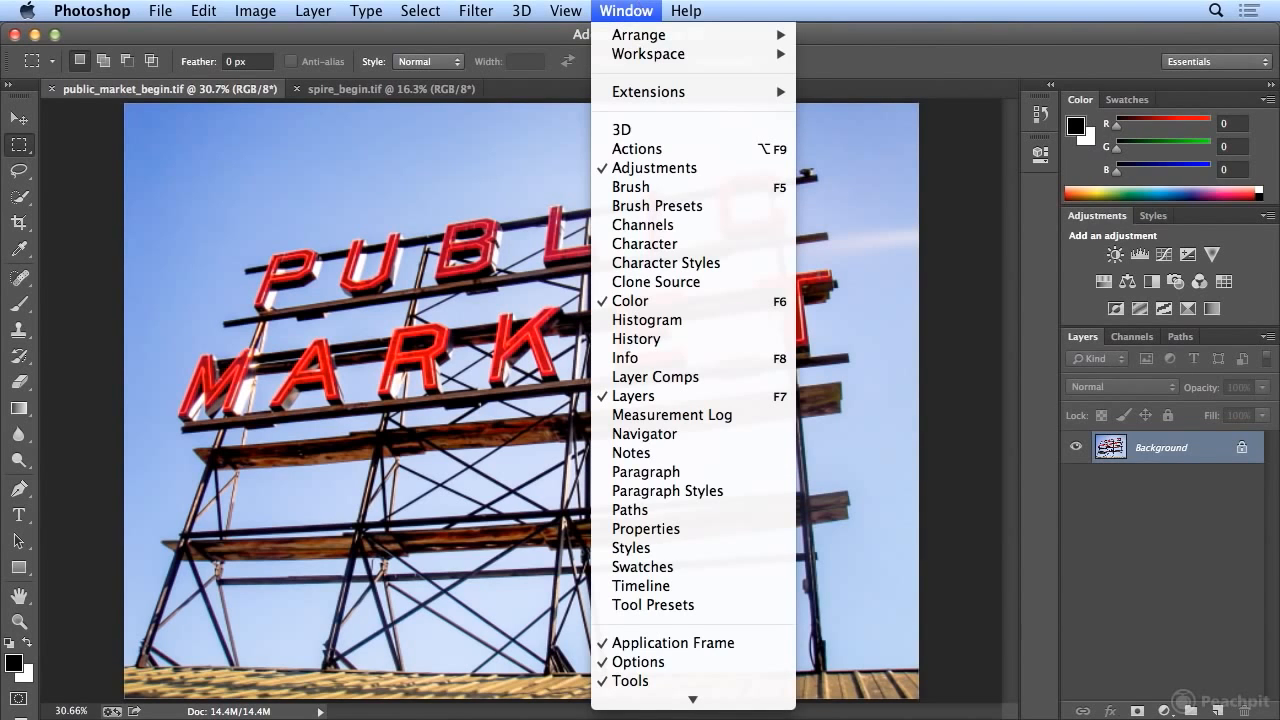
click(659, 149)
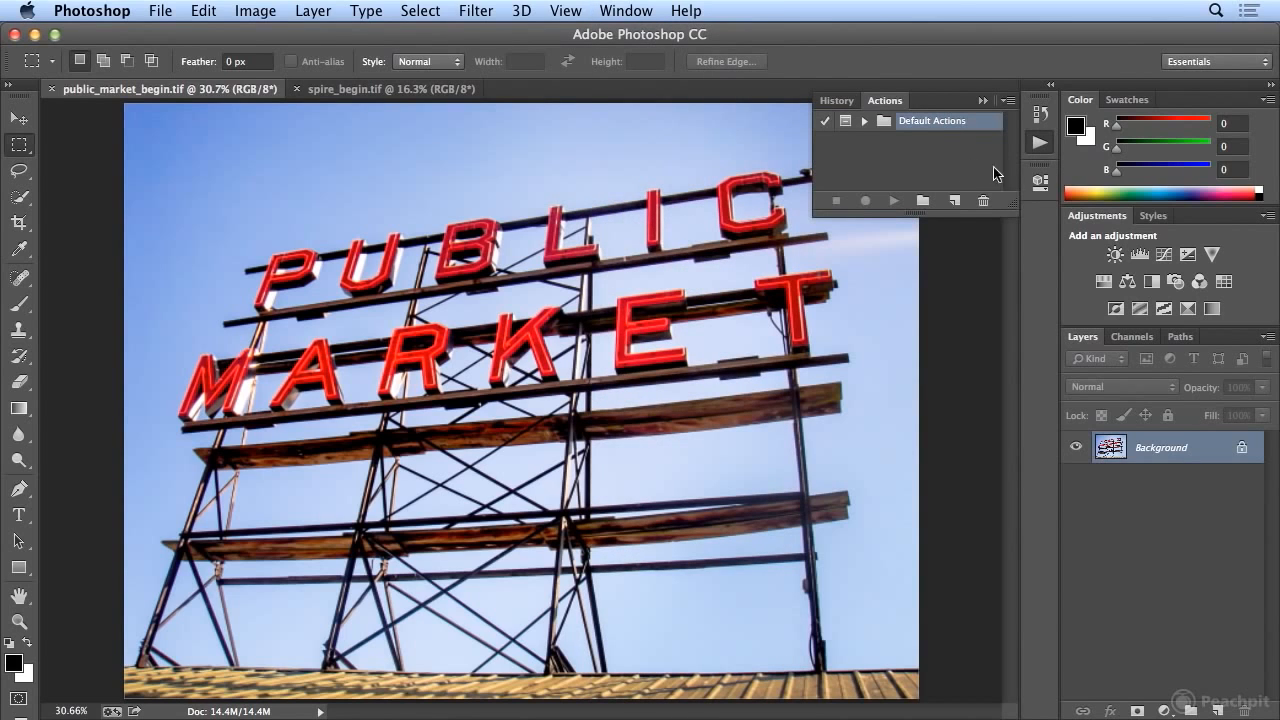
drag(1013, 201, 1013, 460)
click(864, 121)
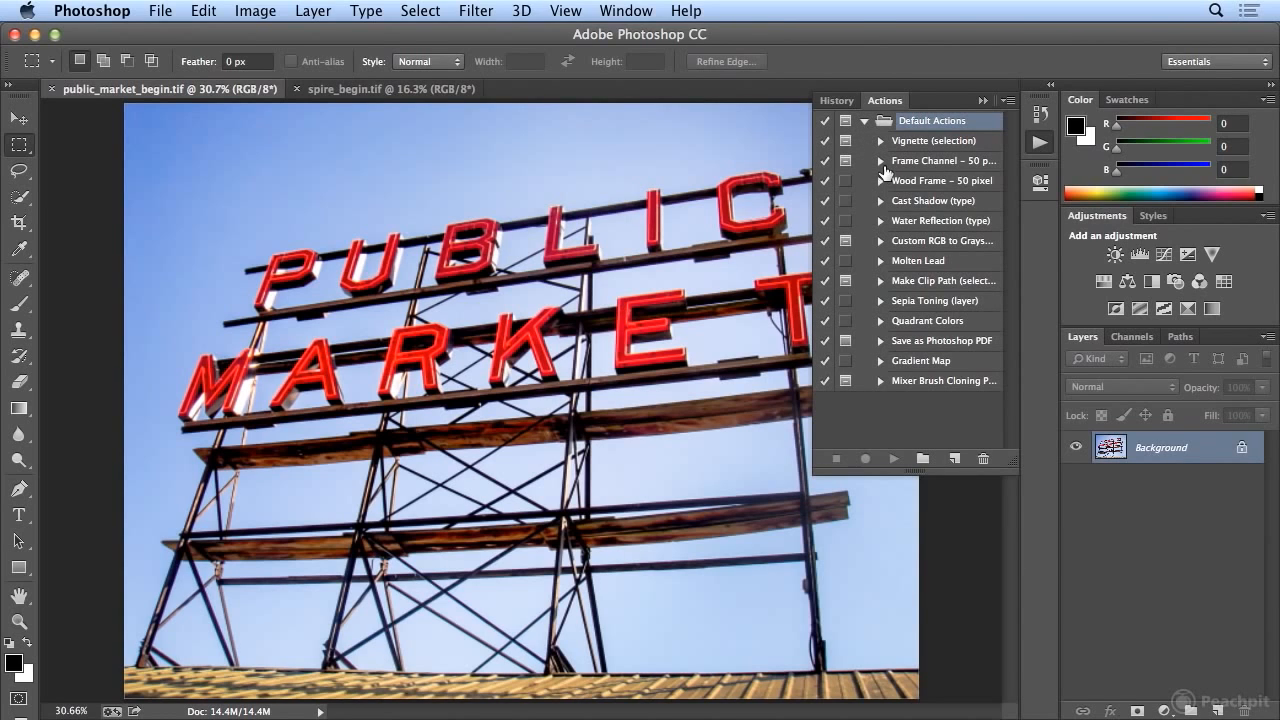
Step: Play the Sepia Toning (layer) action from the Default Actions set on the public market photo
click(936, 304)
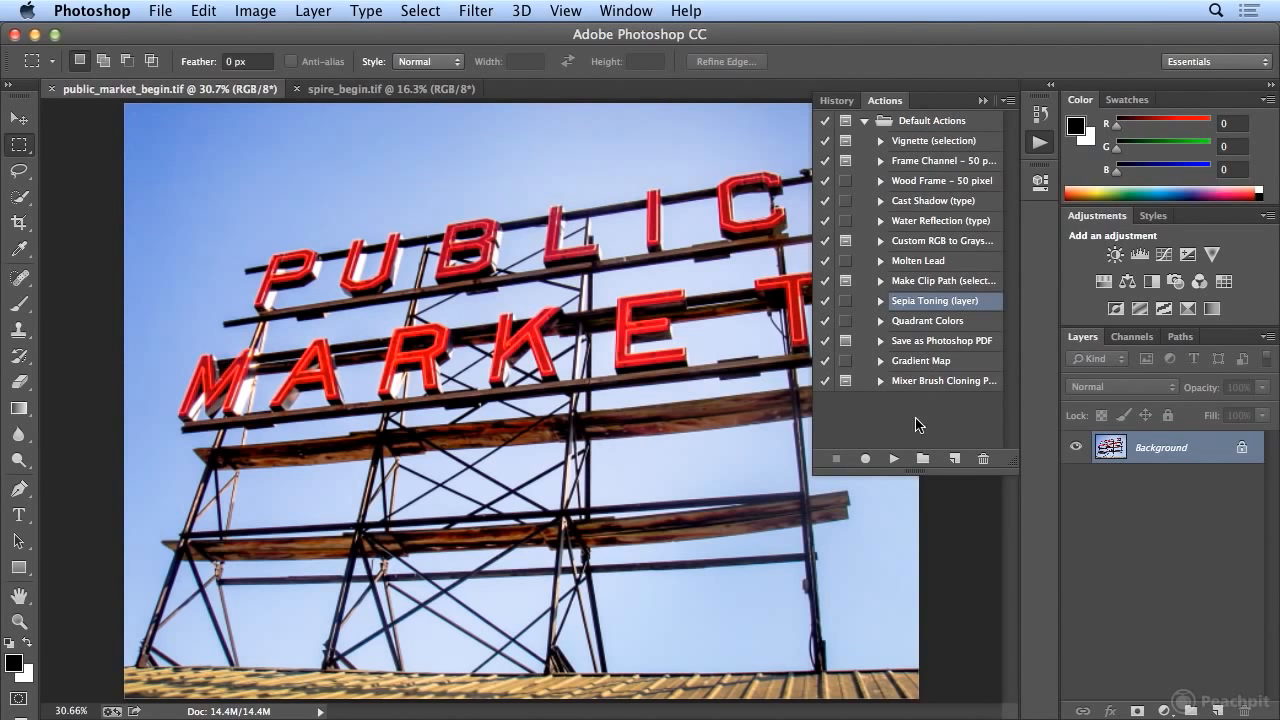
click(893, 460)
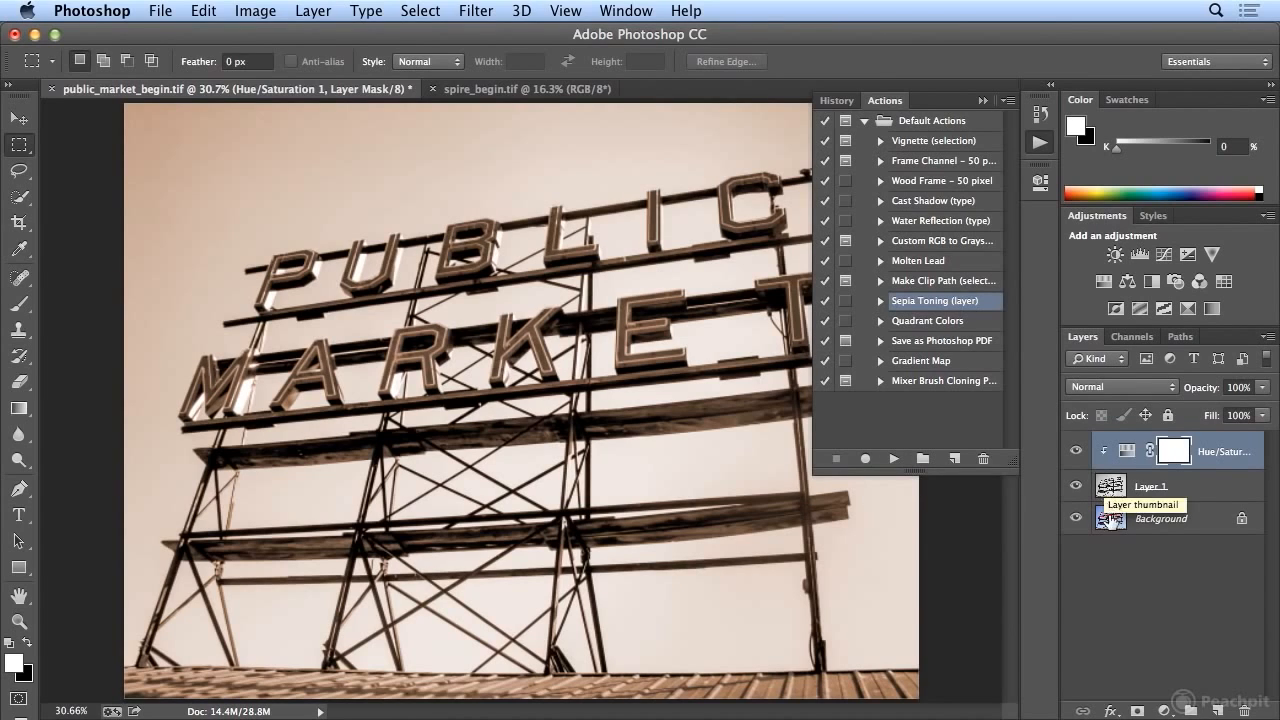
Step: Toggle the visibility of the Hue/Saturation layer and Layer 1 to examine what each contributes to the sepia effect
click(1076, 455)
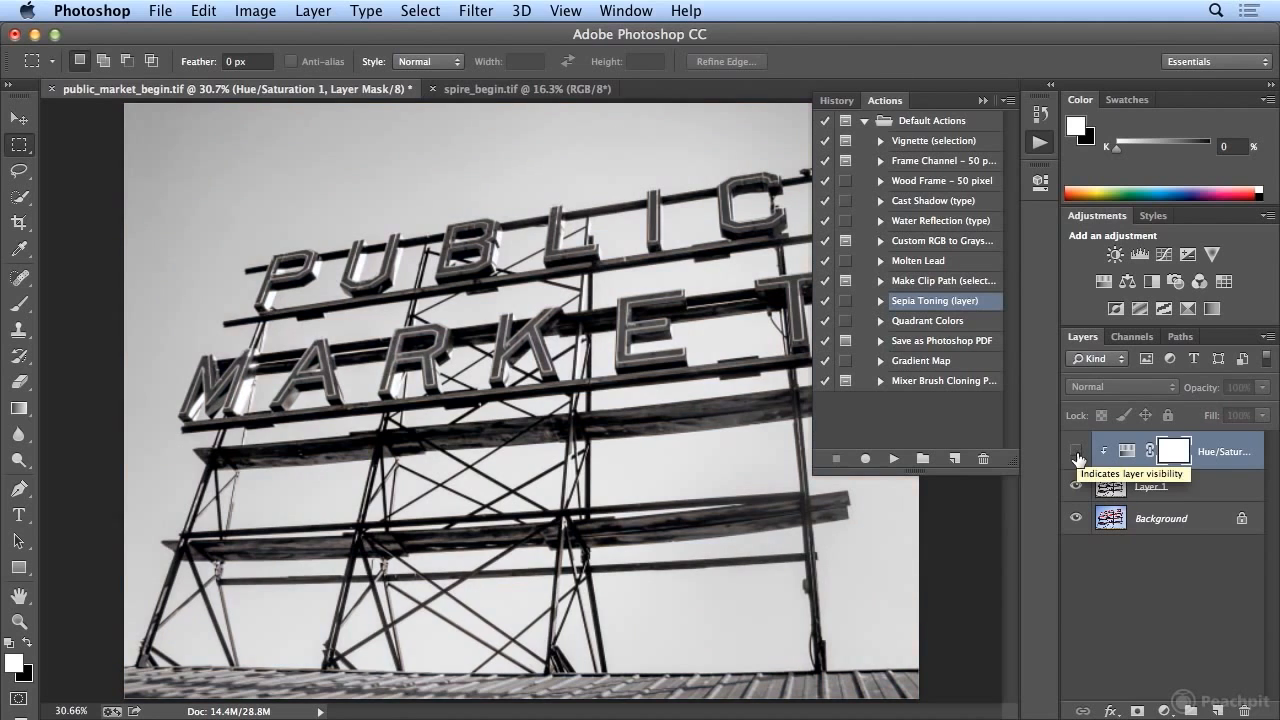
click(1076, 455)
click(1076, 455)
click(1076, 455)
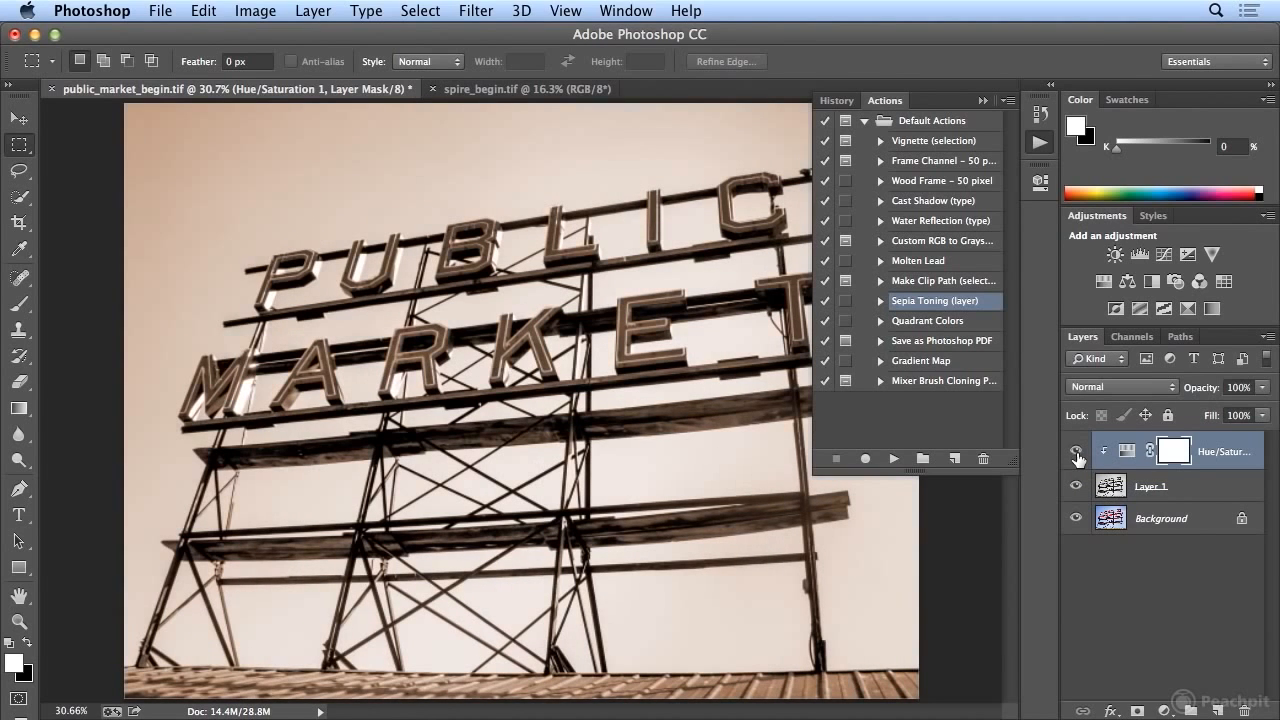
click(1076, 452)
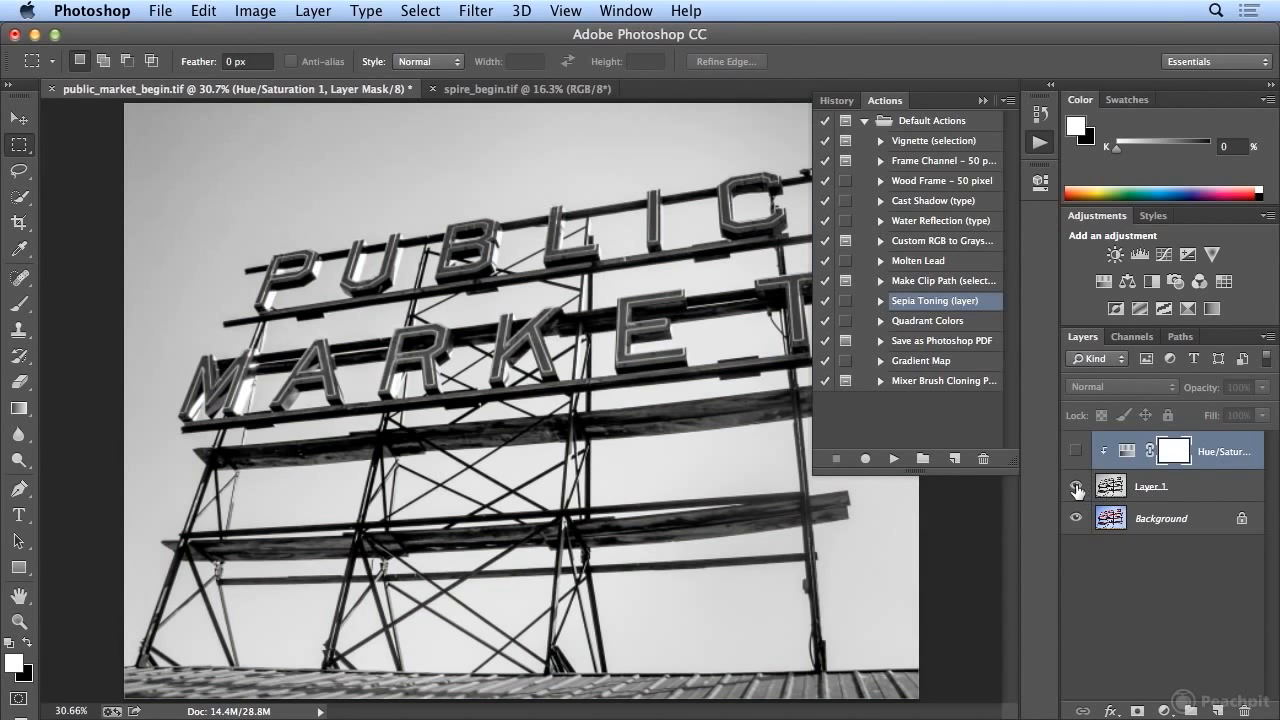
click(1078, 487)
click(1077, 487)
click(1076, 452)
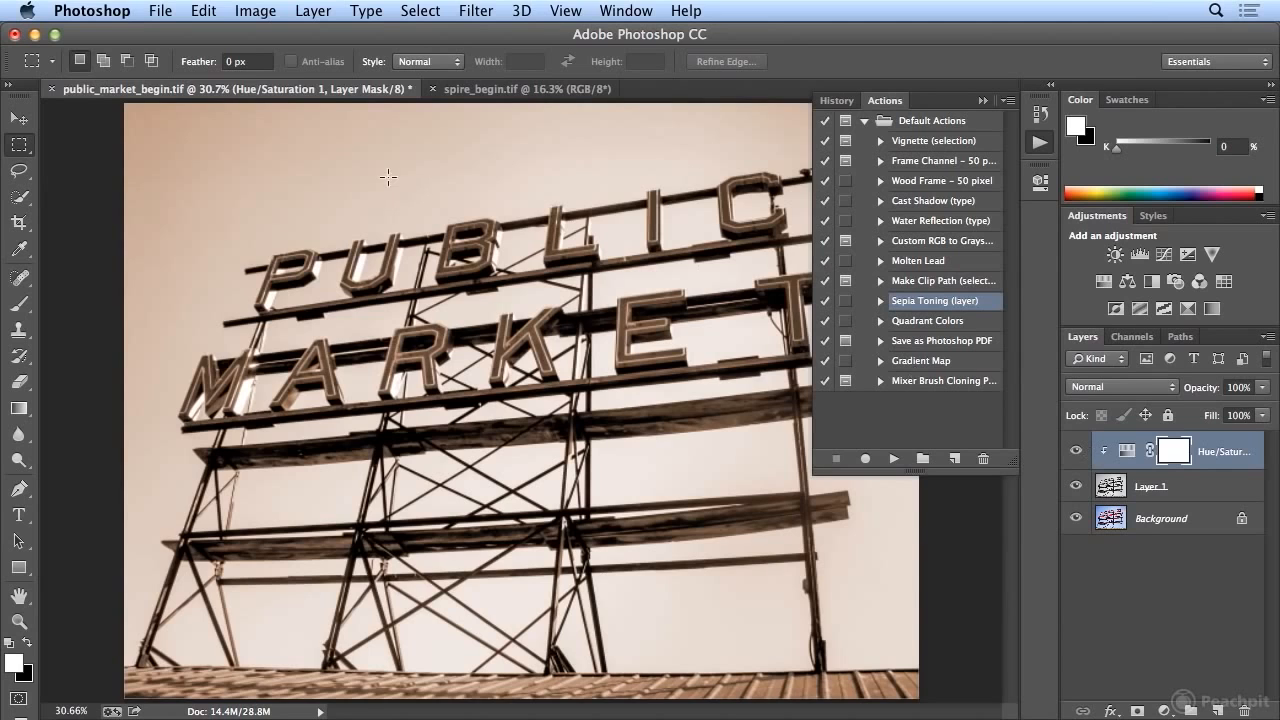
Step: Revert the photo to its saved state and collapse the Default Actions set
click(160, 11)
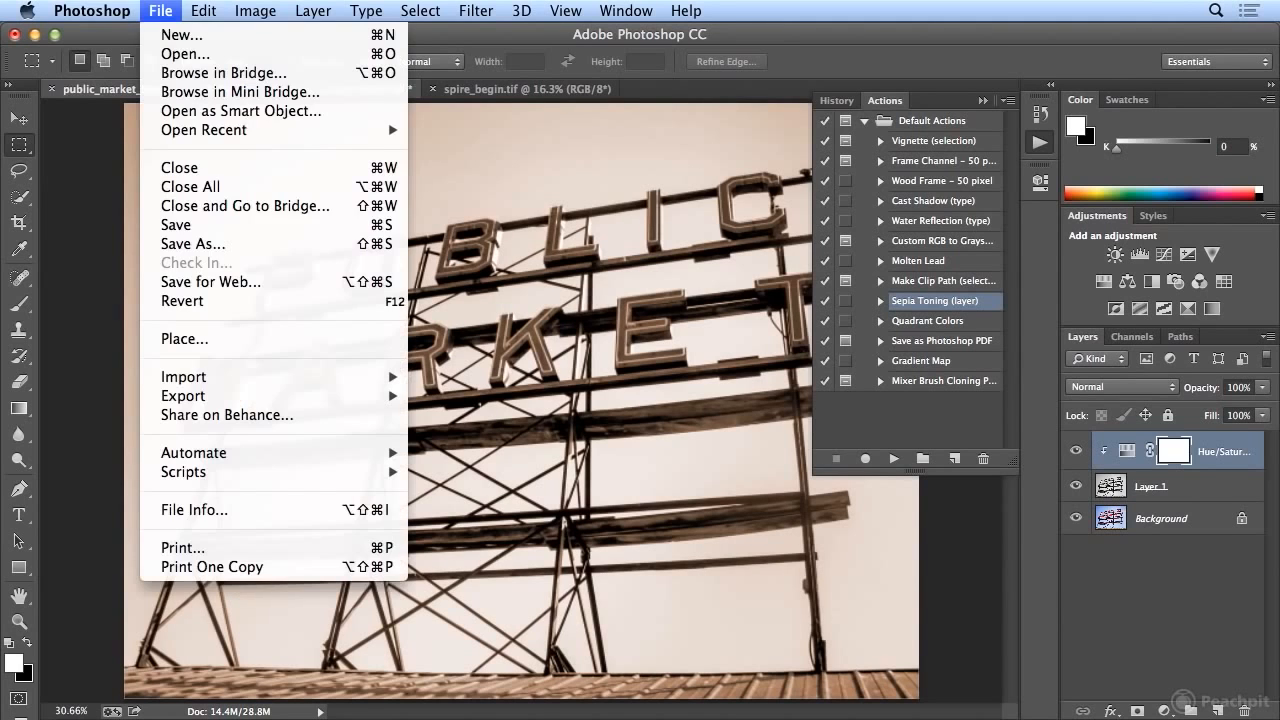
click(217, 305)
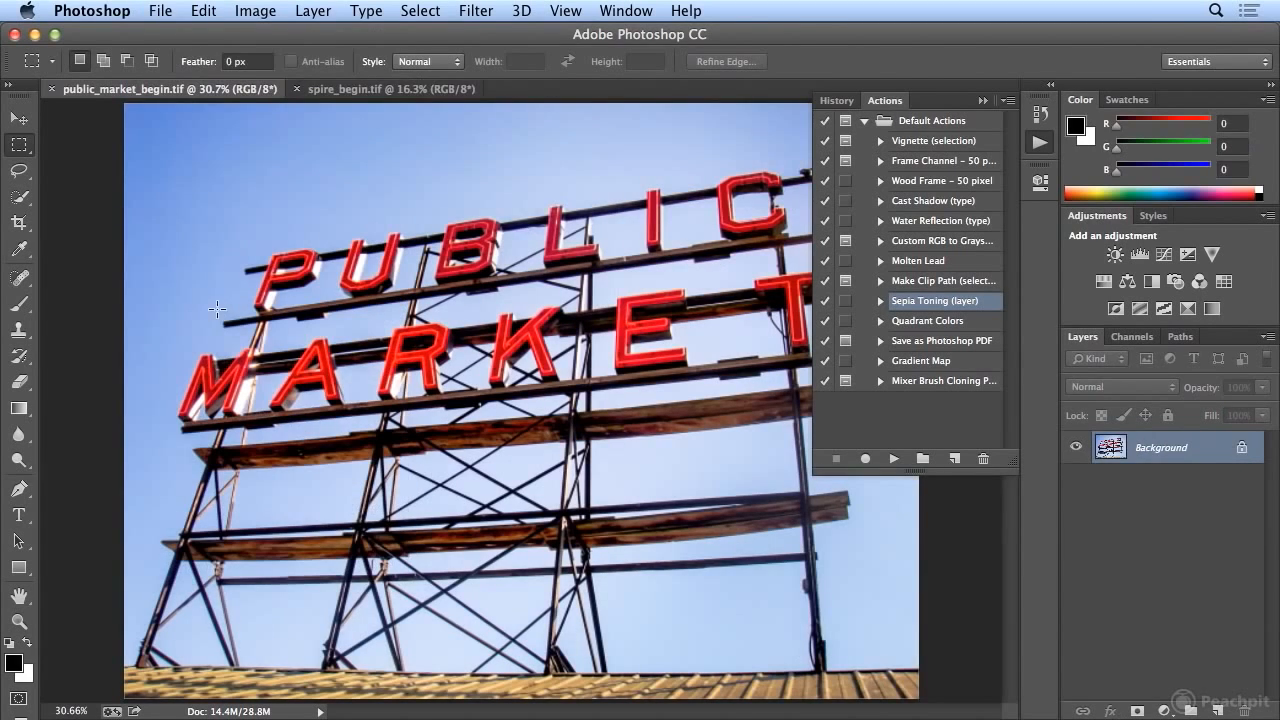
click(863, 121)
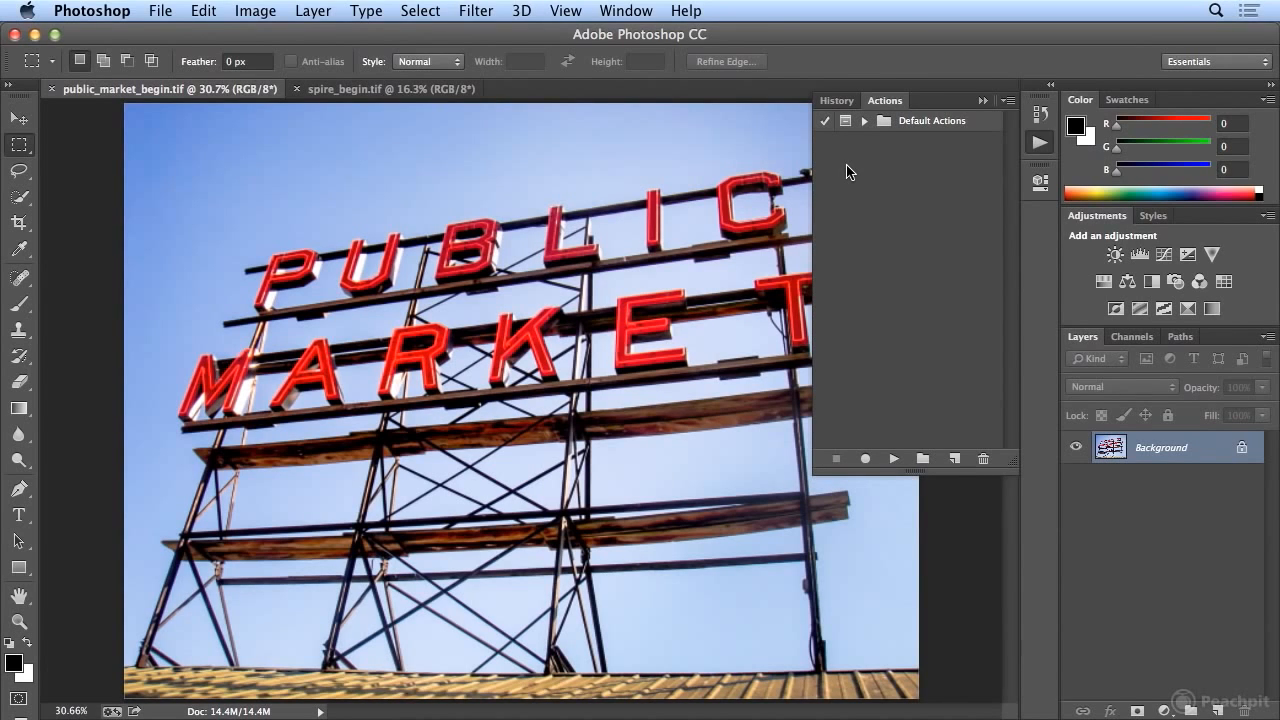
Step: Load the Image Effects action set into the Actions panel
click(1008, 101)
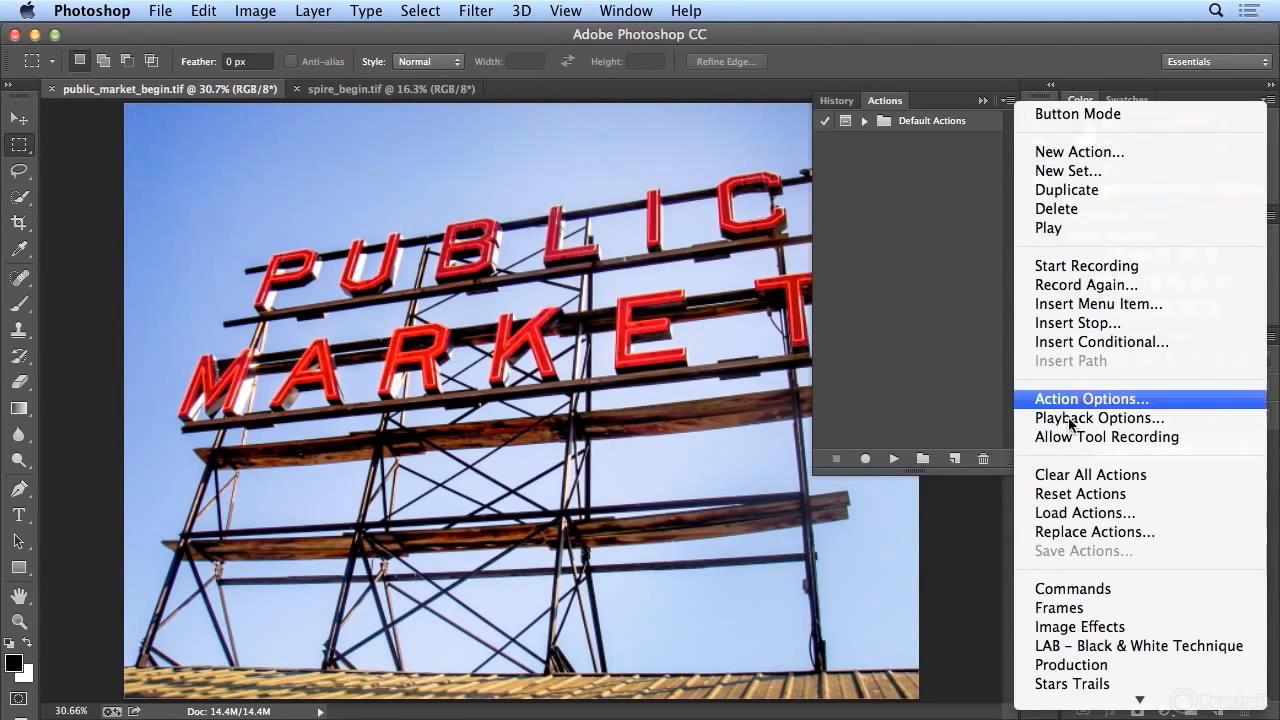
mouse_move(1072, 706)
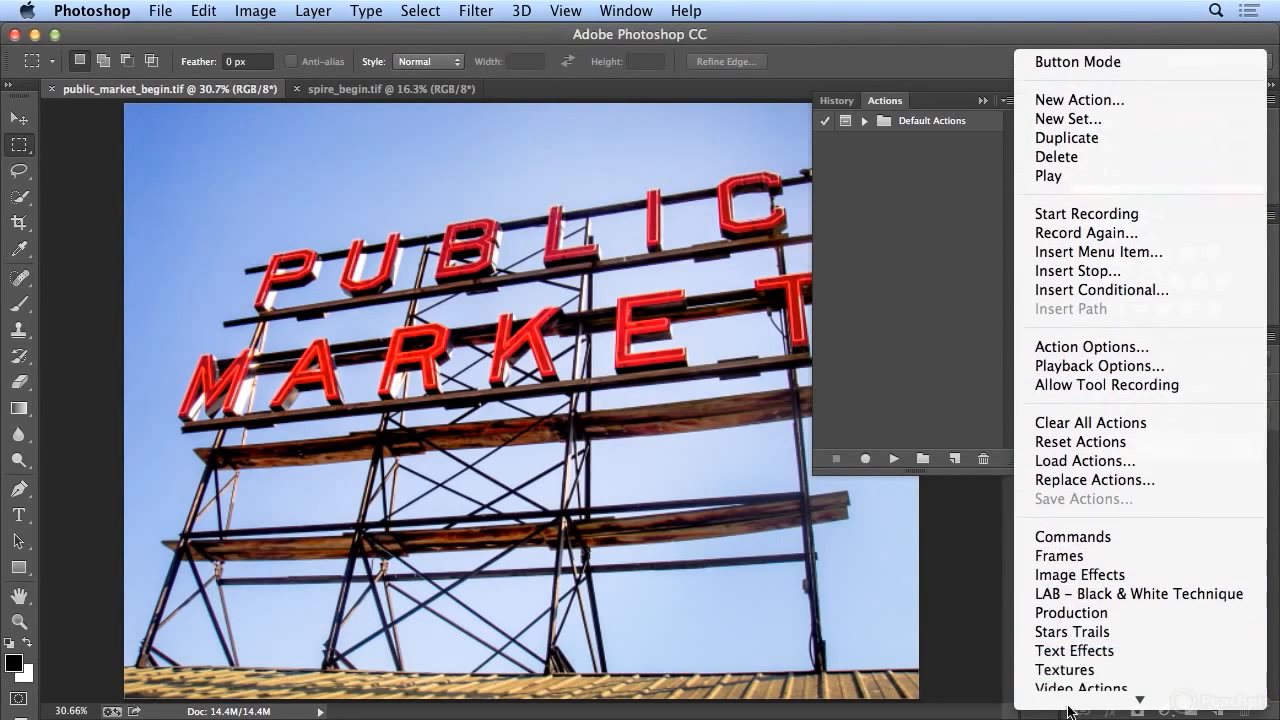
click(1080, 524)
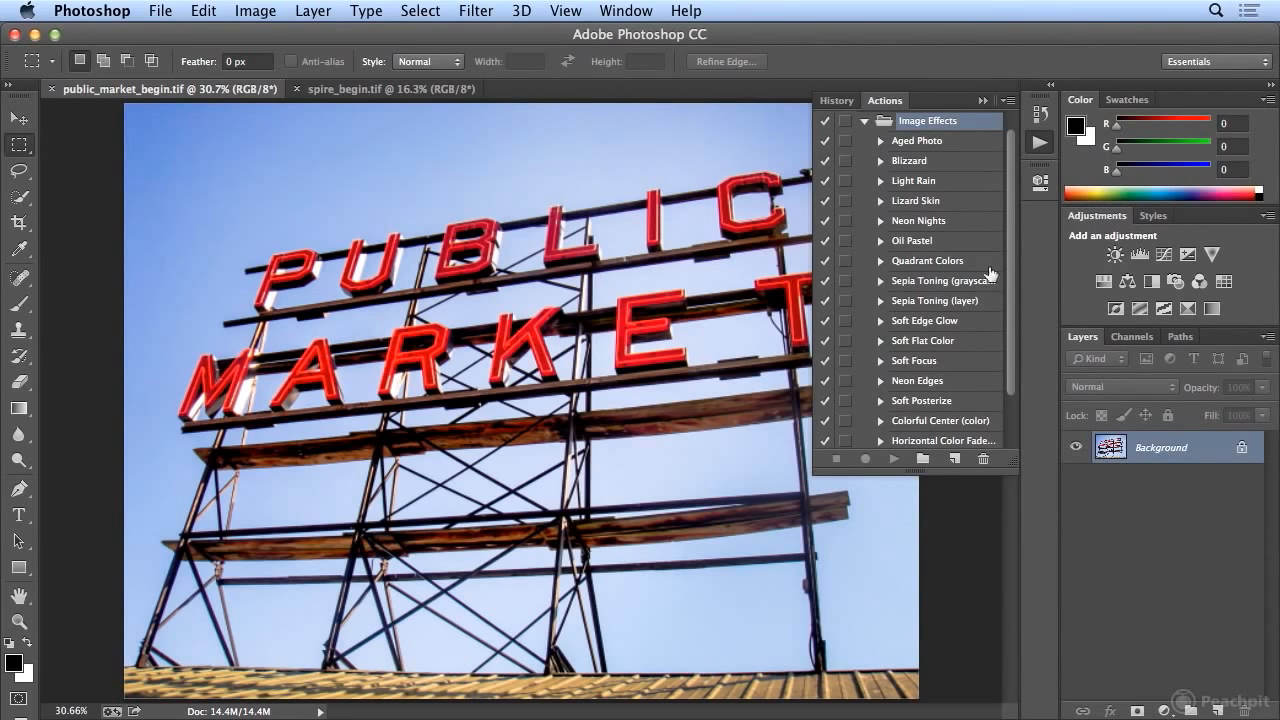
Step: Play the Aged Photo action and toggle the Background copy layer's visibility to compare the effect with the original
click(930, 146)
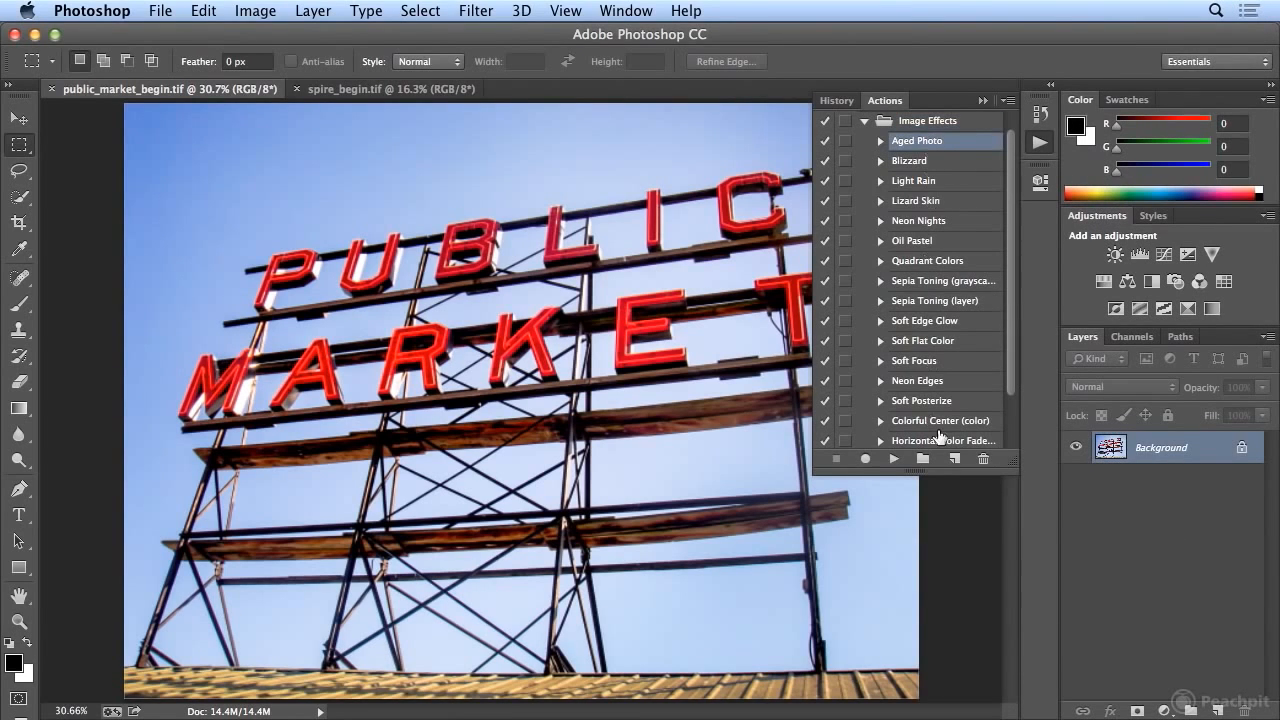
click(892, 459)
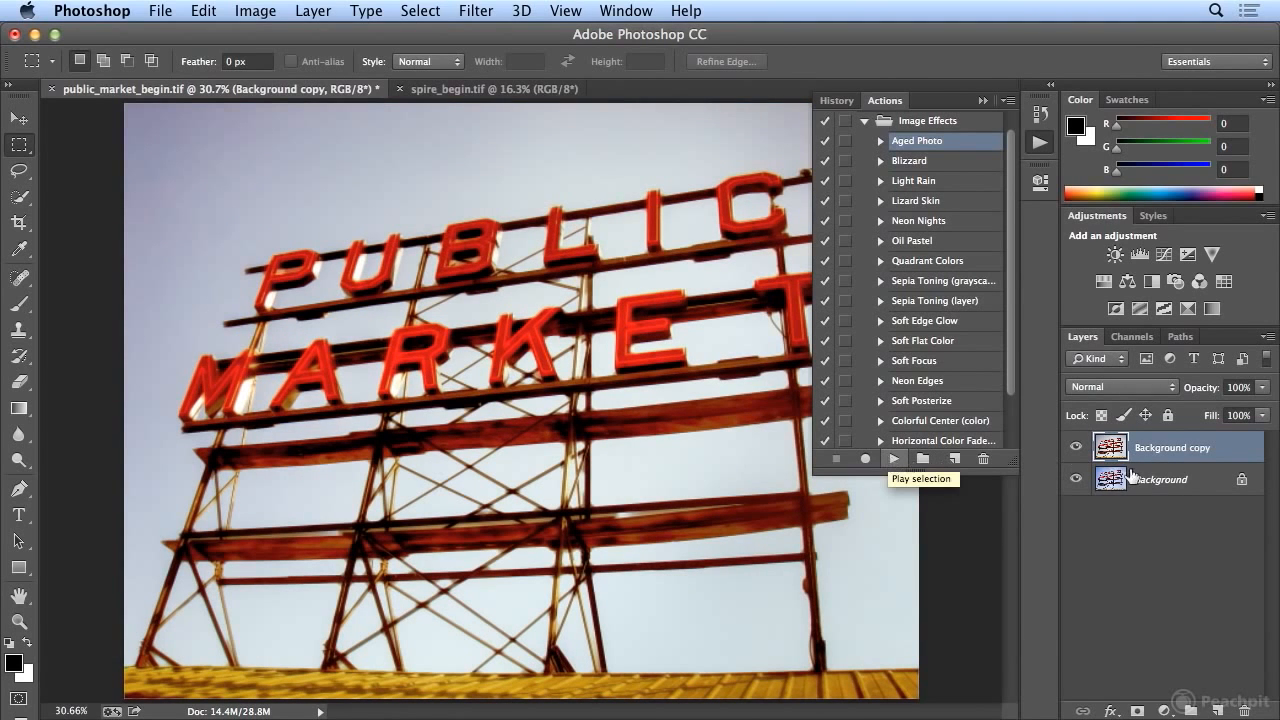
click(1077, 448)
click(1077, 448)
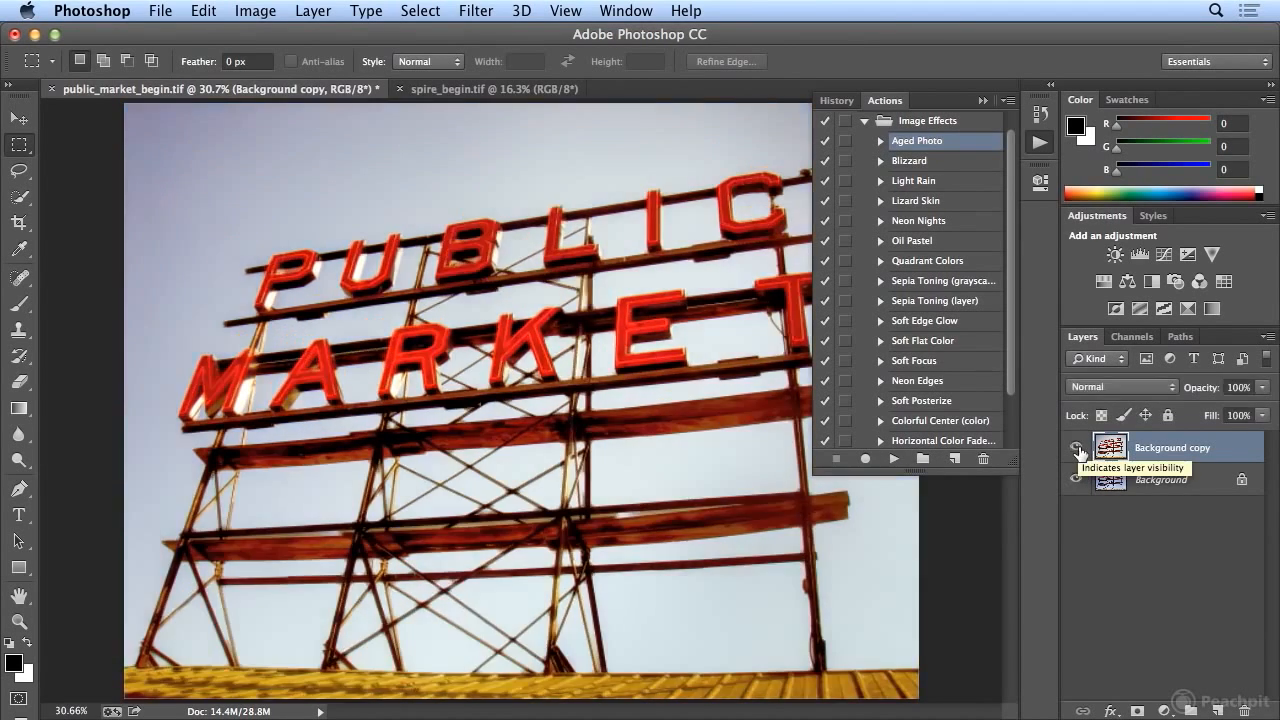
Step: Revert the photo to its saved state and enlarge the Actions panel to fit the whole Image Effects set
click(160, 10)
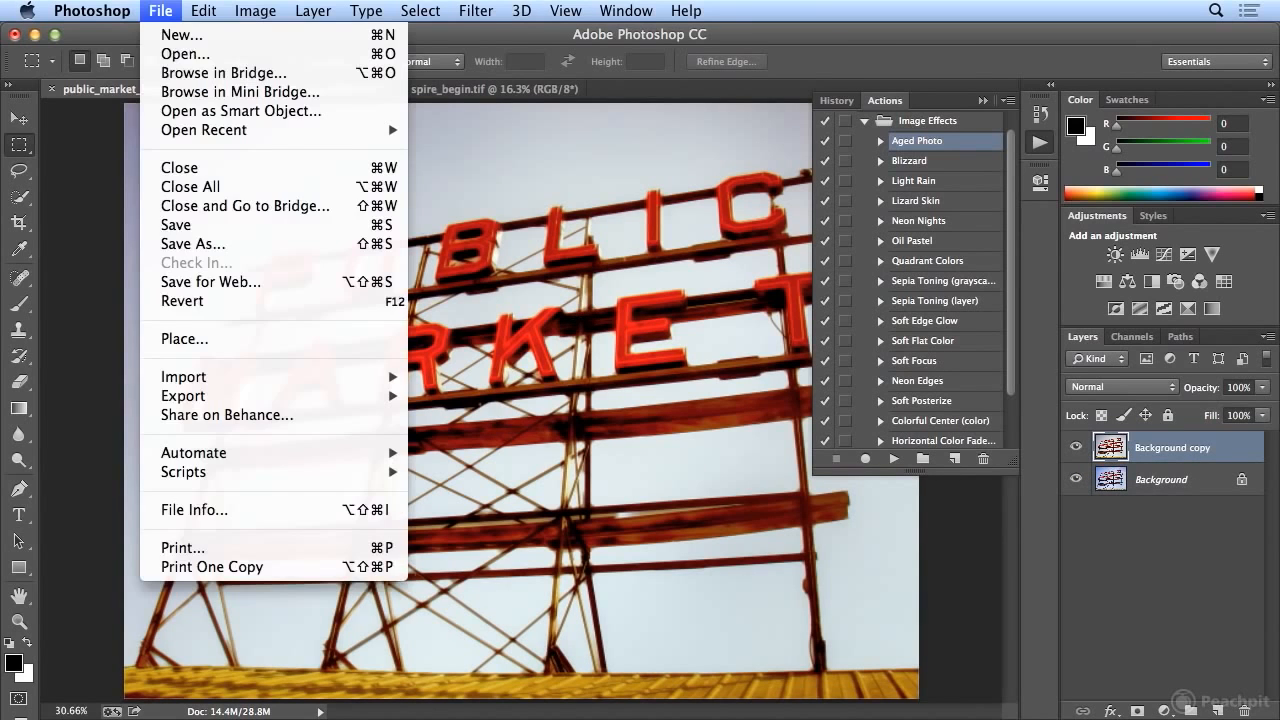
click(193, 304)
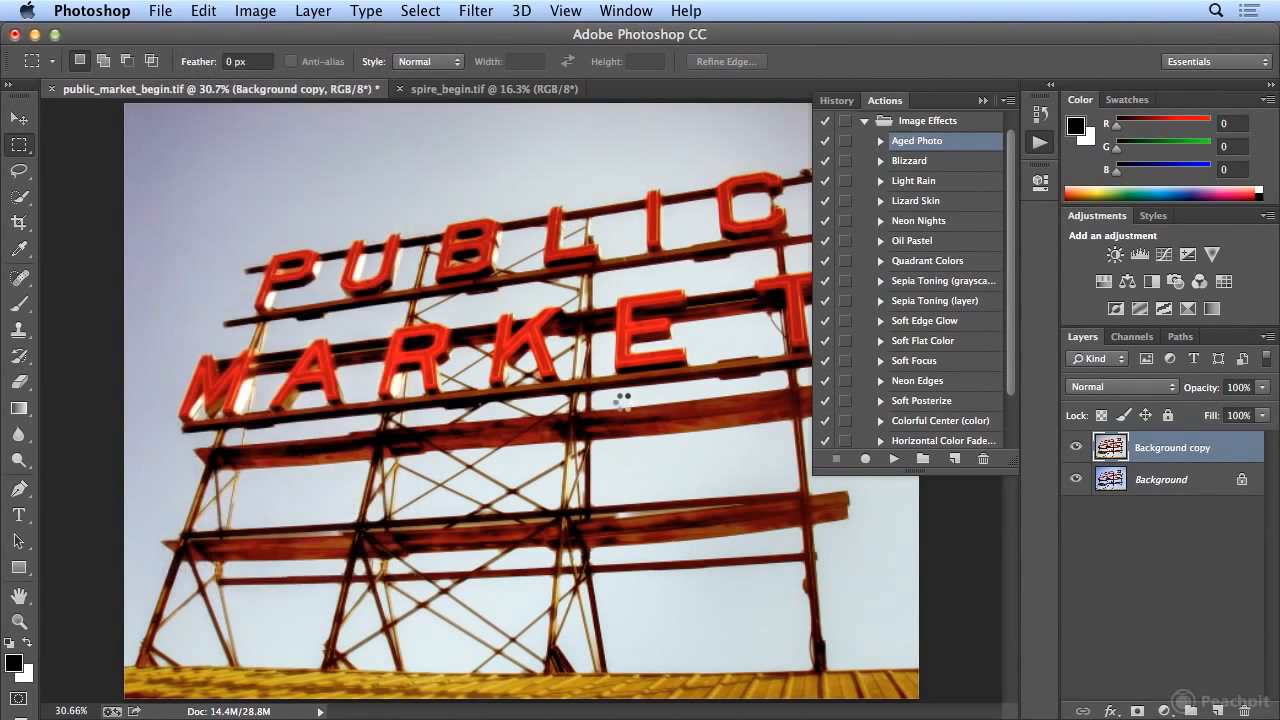
drag(1008, 466, 995, 682)
Step: Play the Fluorescent Chalk action on the photo, continuing past the unavailable Hide command
click(940, 522)
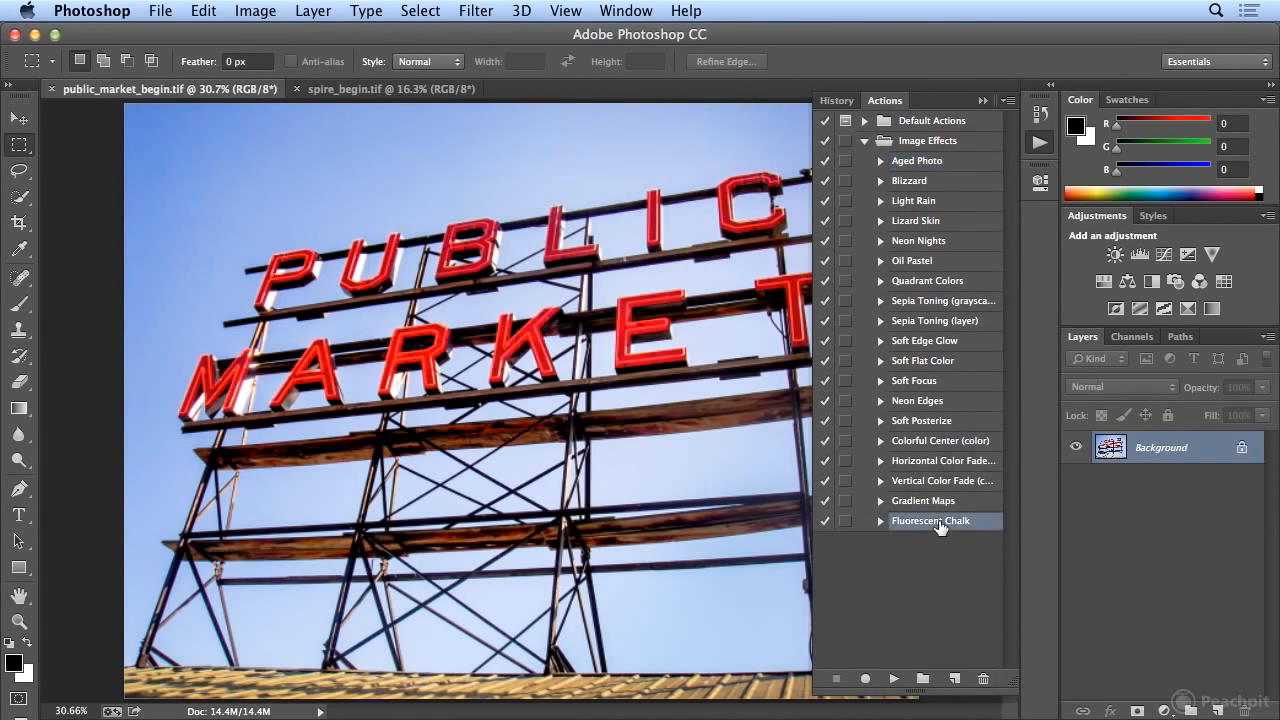
click(893, 678)
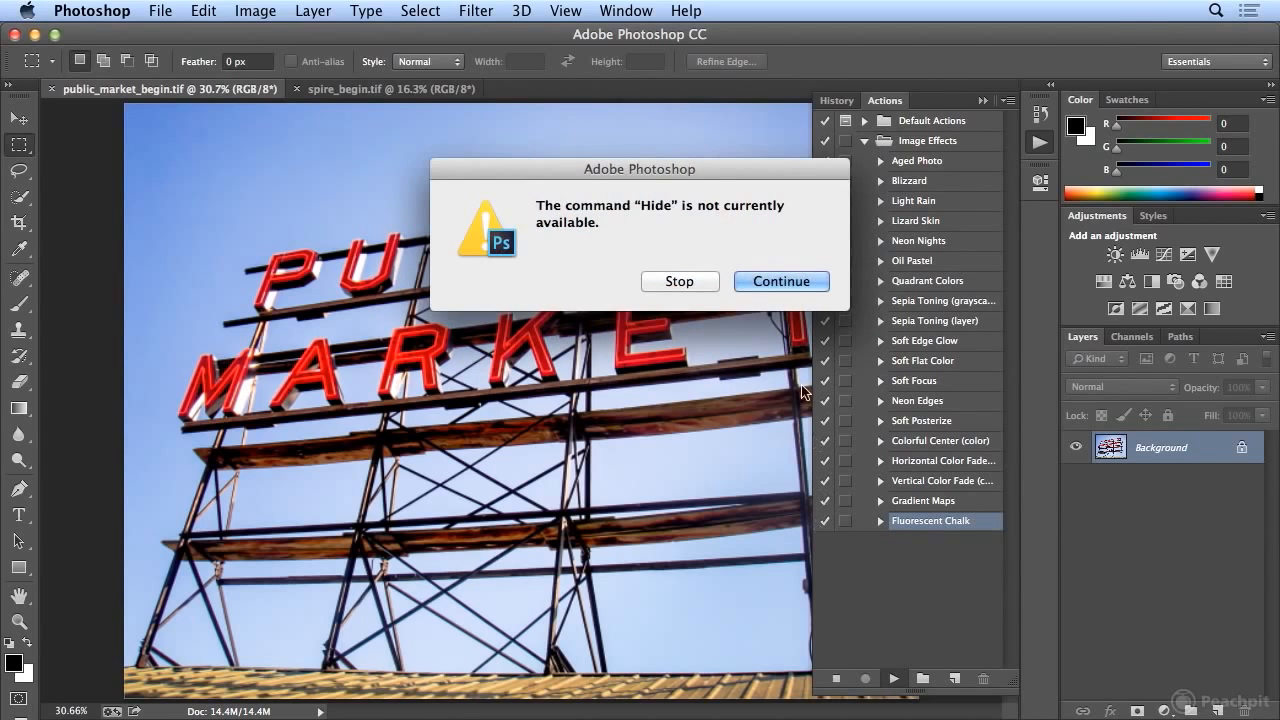
click(776, 285)
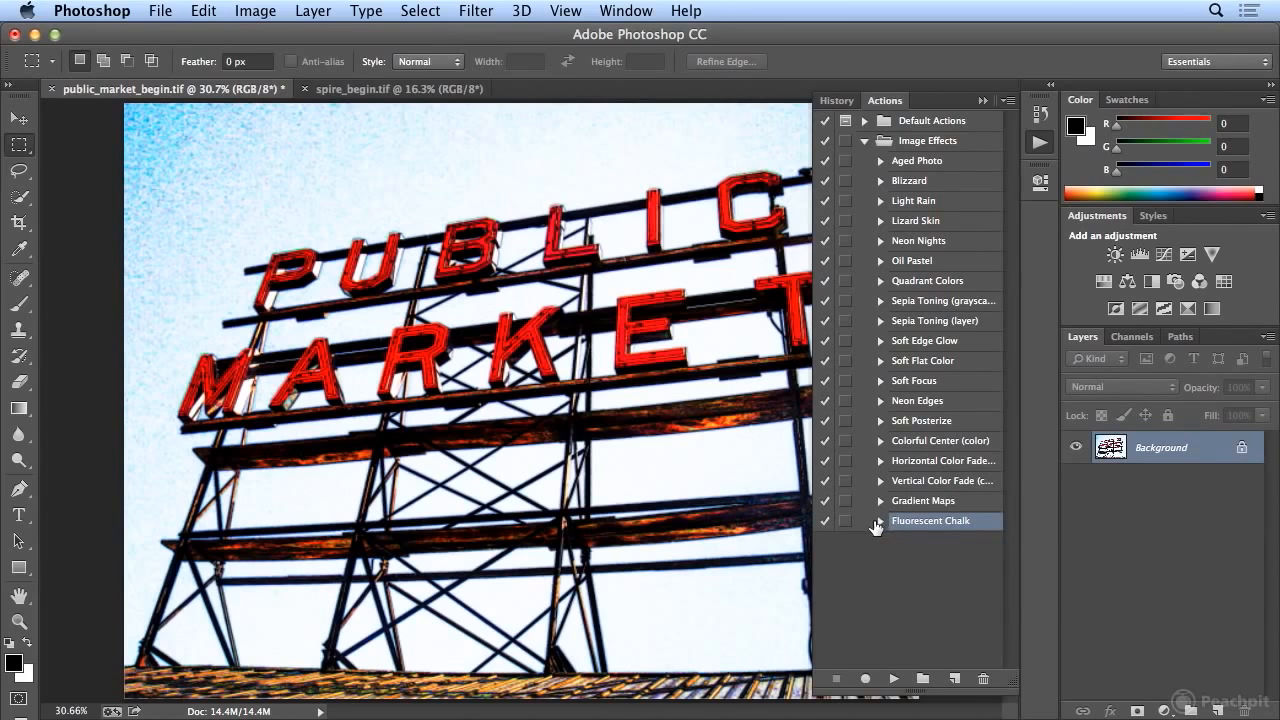
Step: Expand the Fluorescent Chalk action to examine its recorded commands, and collapse it again
click(880, 521)
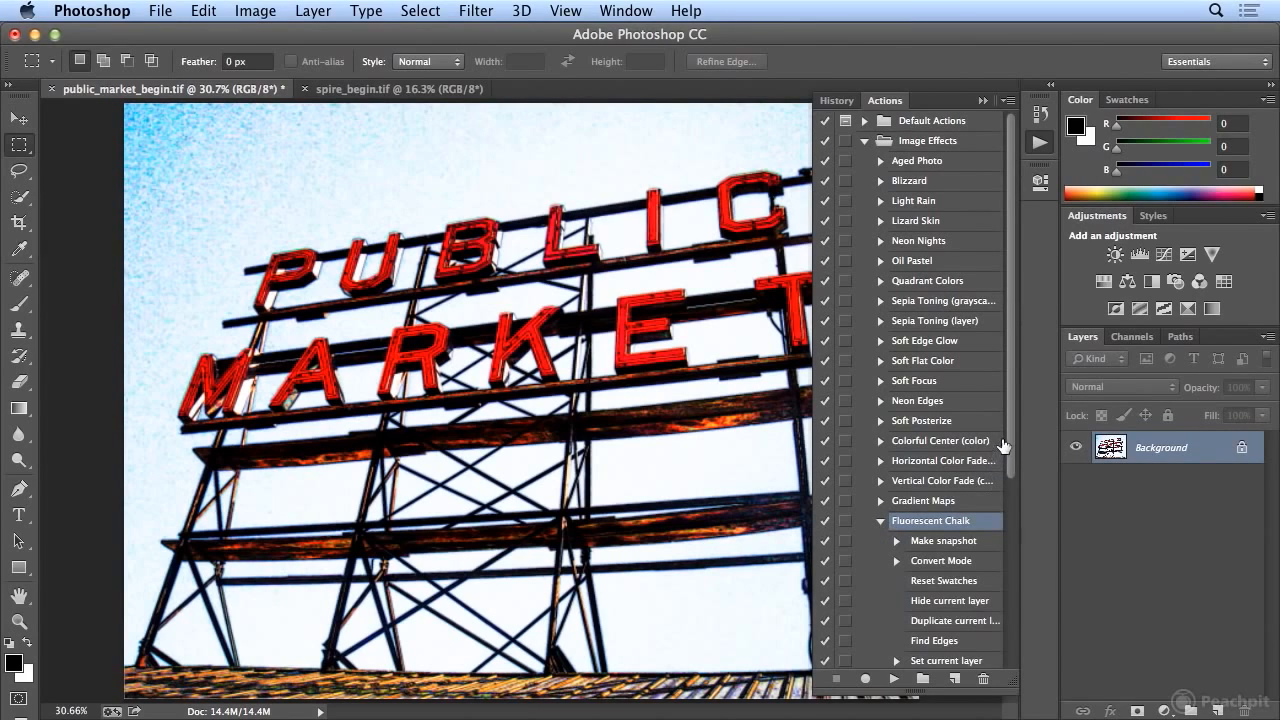
scroll(1009, 458, down, 1)
drag(1009, 458, 1007, 517)
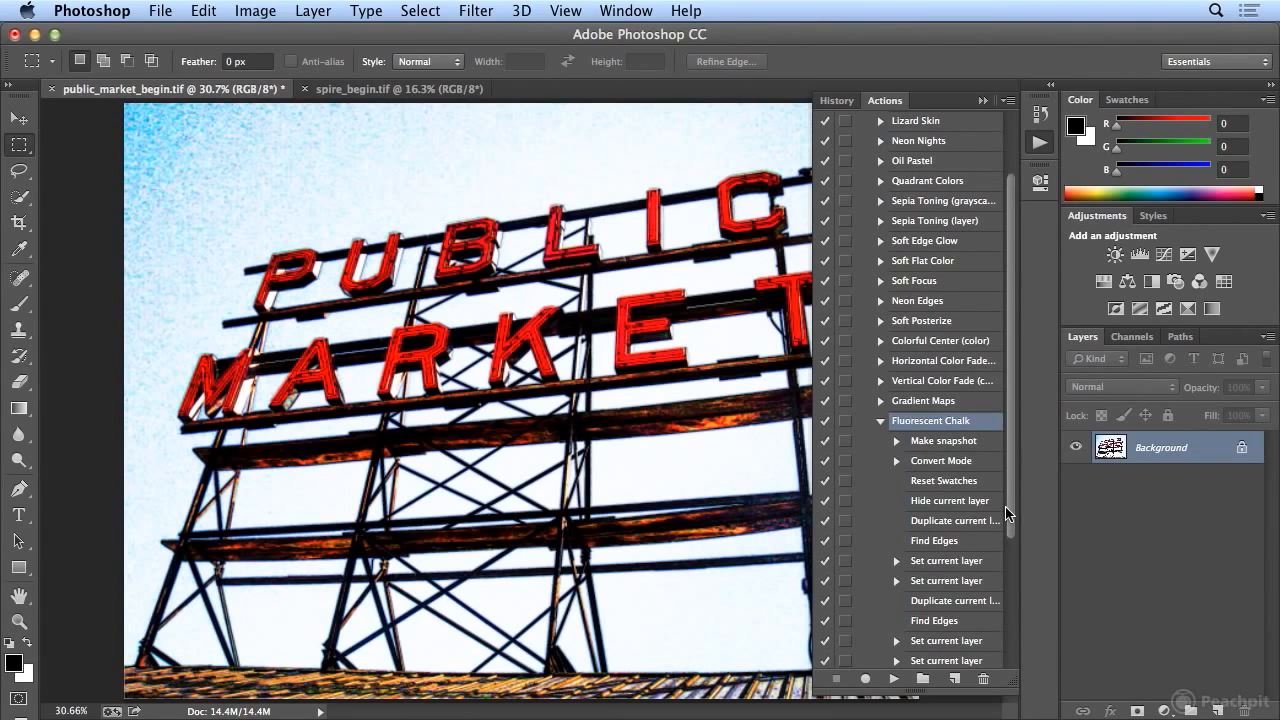
drag(1007, 517, 1003, 267)
click(880, 521)
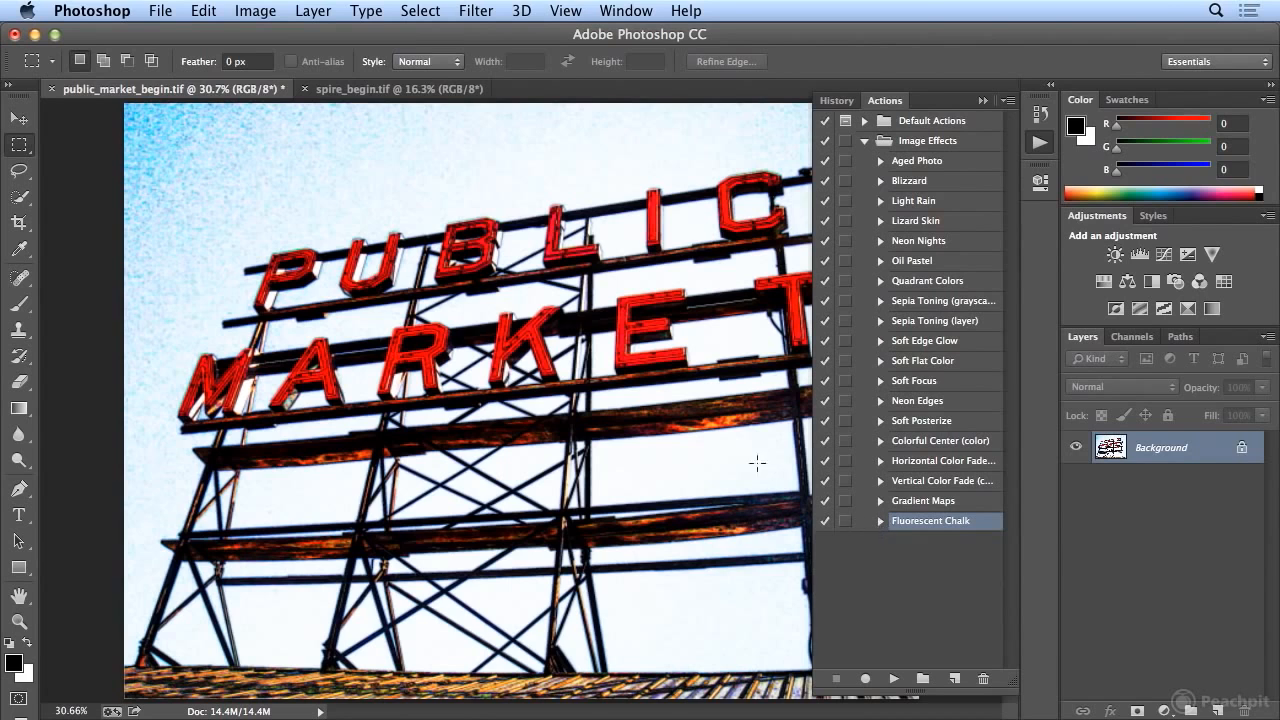
Step: Revert the photo to its saved state and collapse the Image Effects set
click(160, 11)
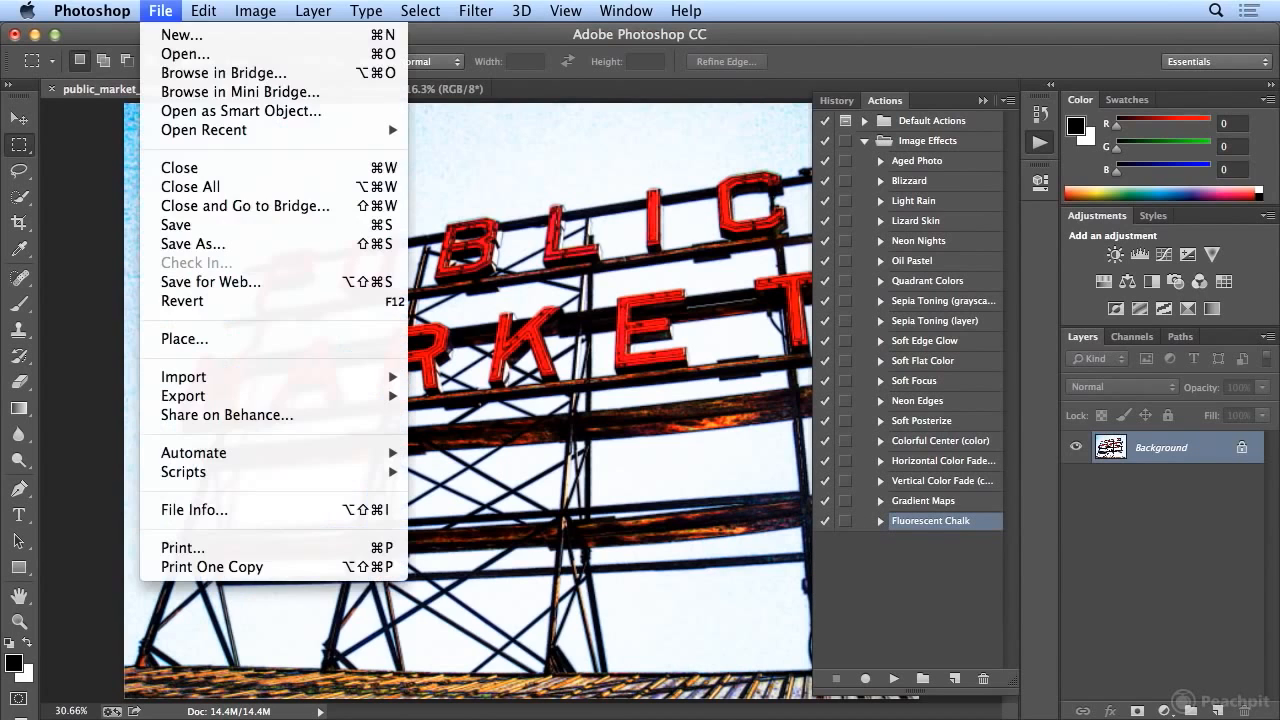
click(182, 300)
click(865, 141)
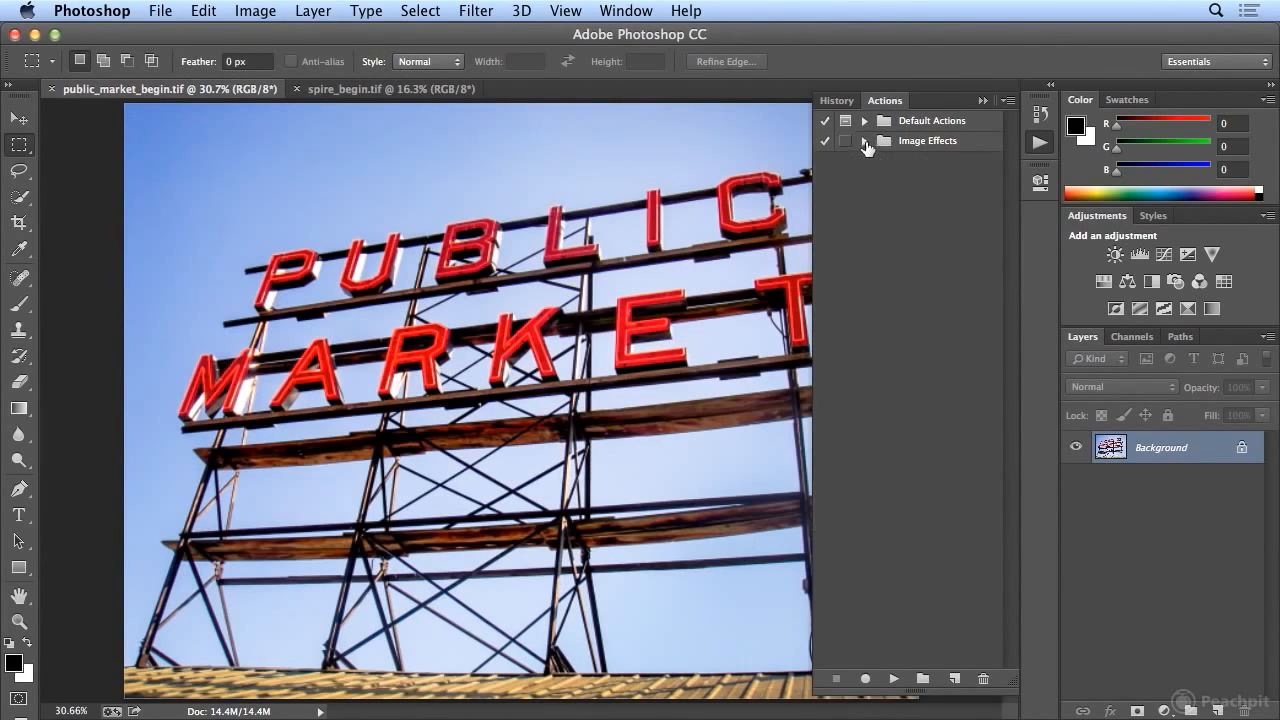
Step: Load the Frames action set and play its Photo Corners action on the photo
click(1009, 101)
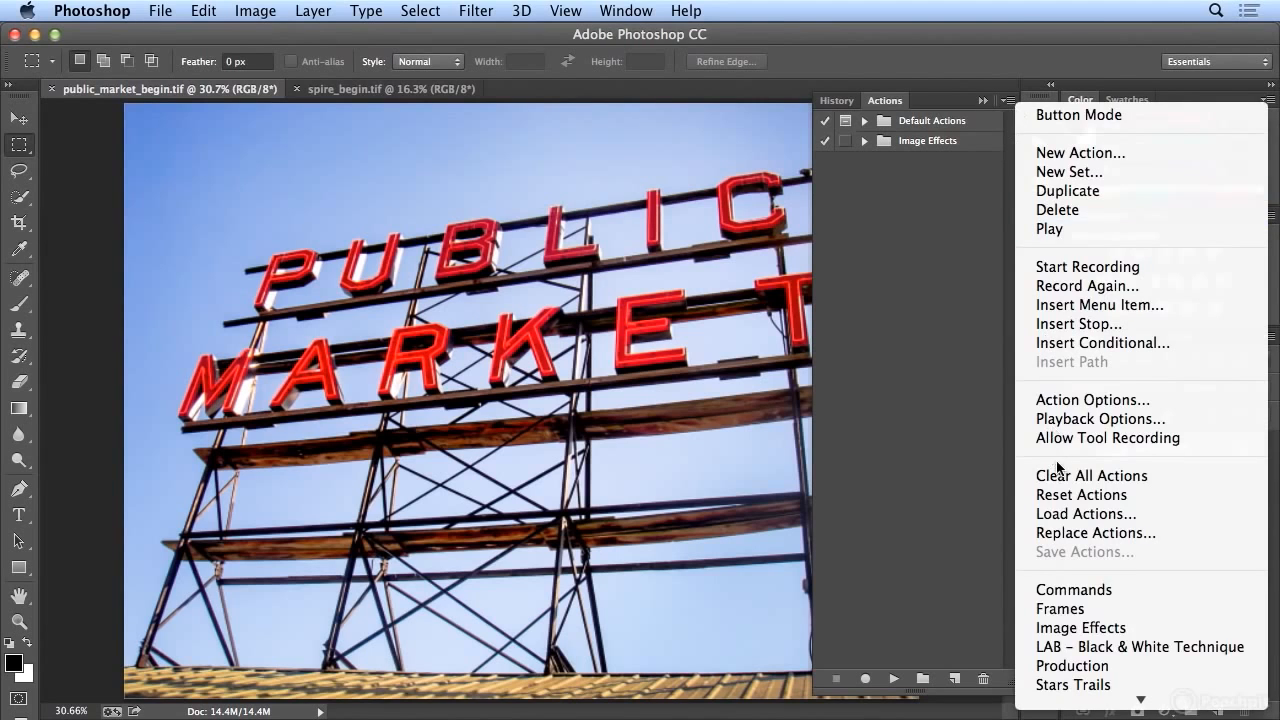
click(1060, 608)
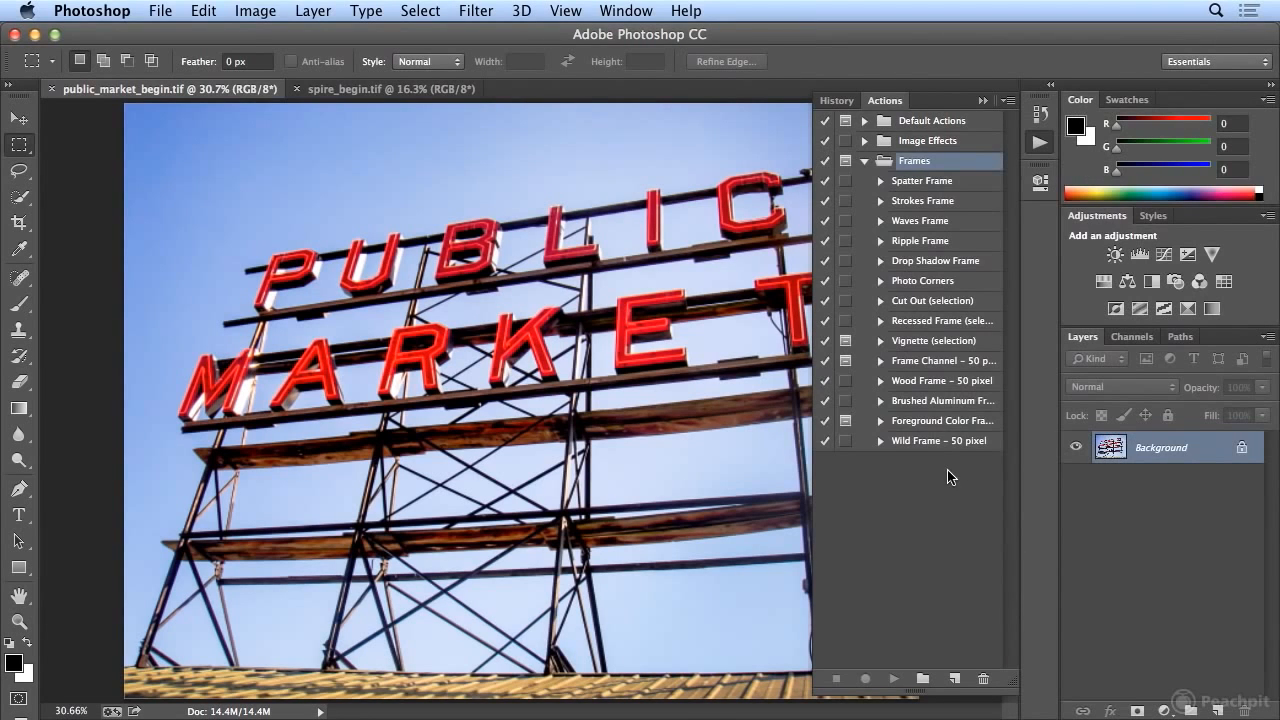
click(926, 283)
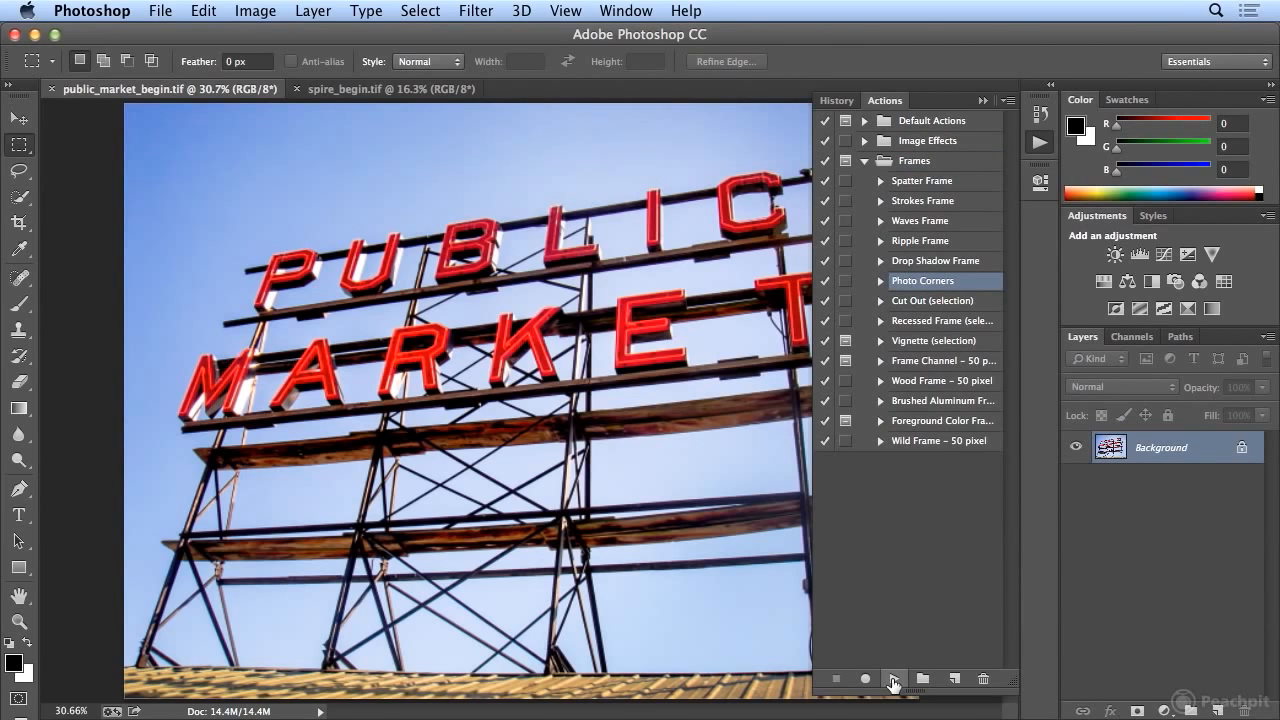
click(893, 680)
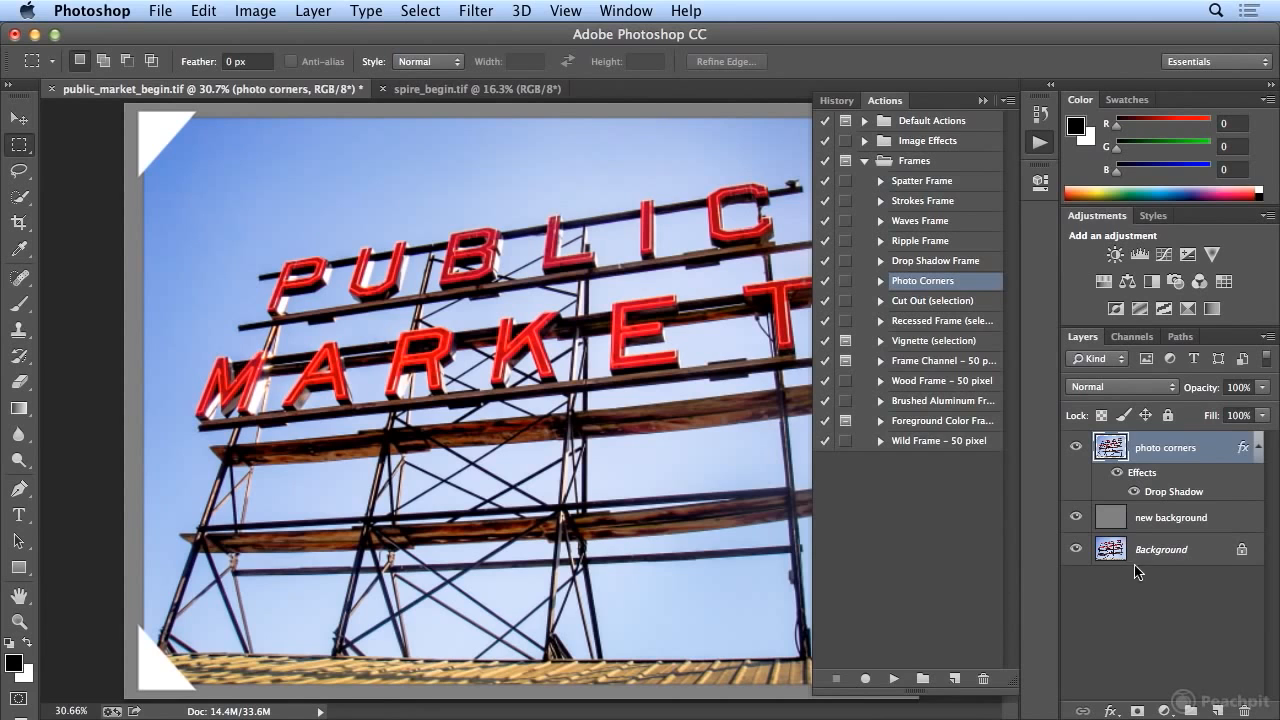
Step: Toggle the visibility of the photo corners and new background layers to examine how the frame is built
click(1076, 448)
click(1076, 450)
click(1076, 517)
click(1076, 517)
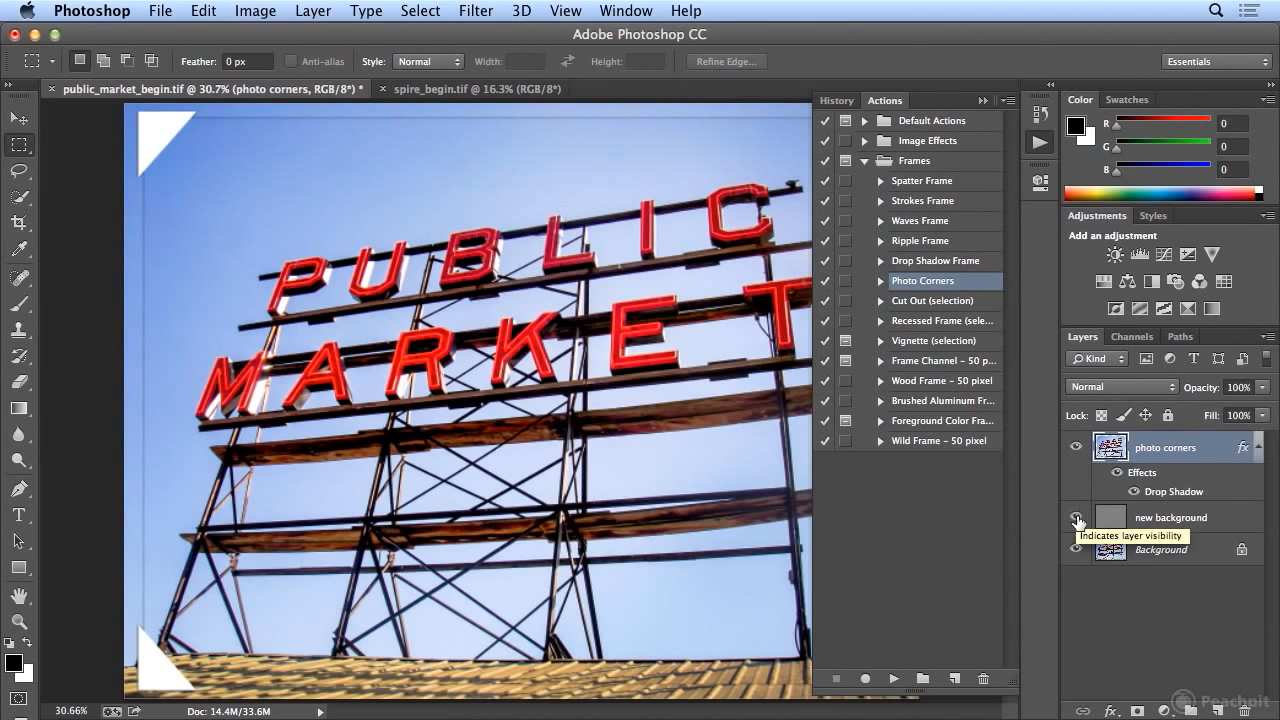
click(1076, 517)
click(1076, 517)
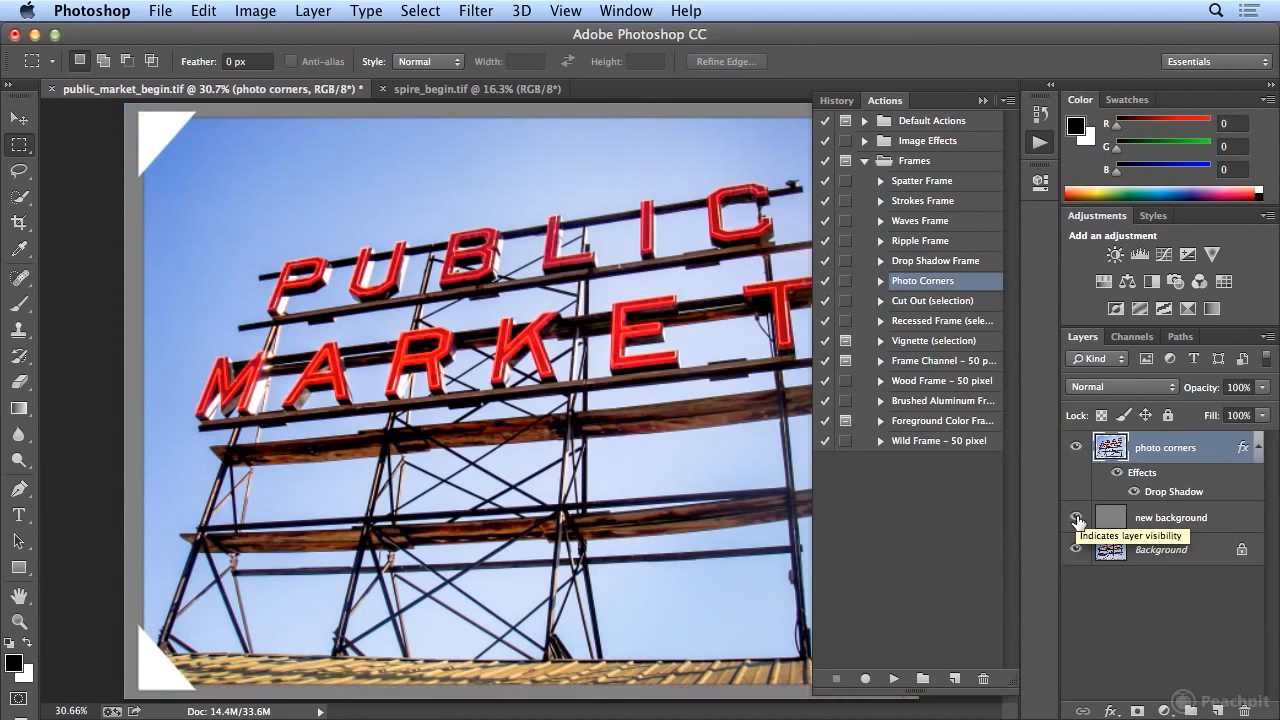
click(1076, 517)
click(1076, 517)
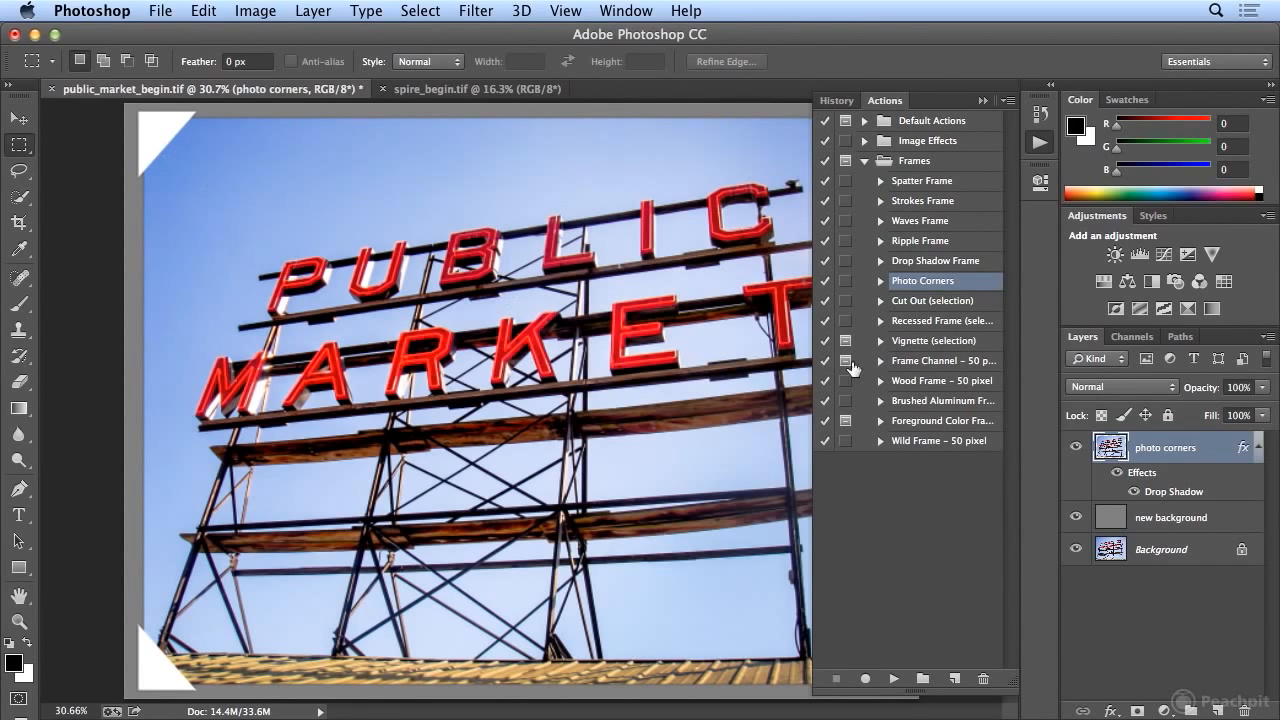
Step: Expand the Photo Corners action and examine the recorded settings of its two Fill commands
click(881, 281)
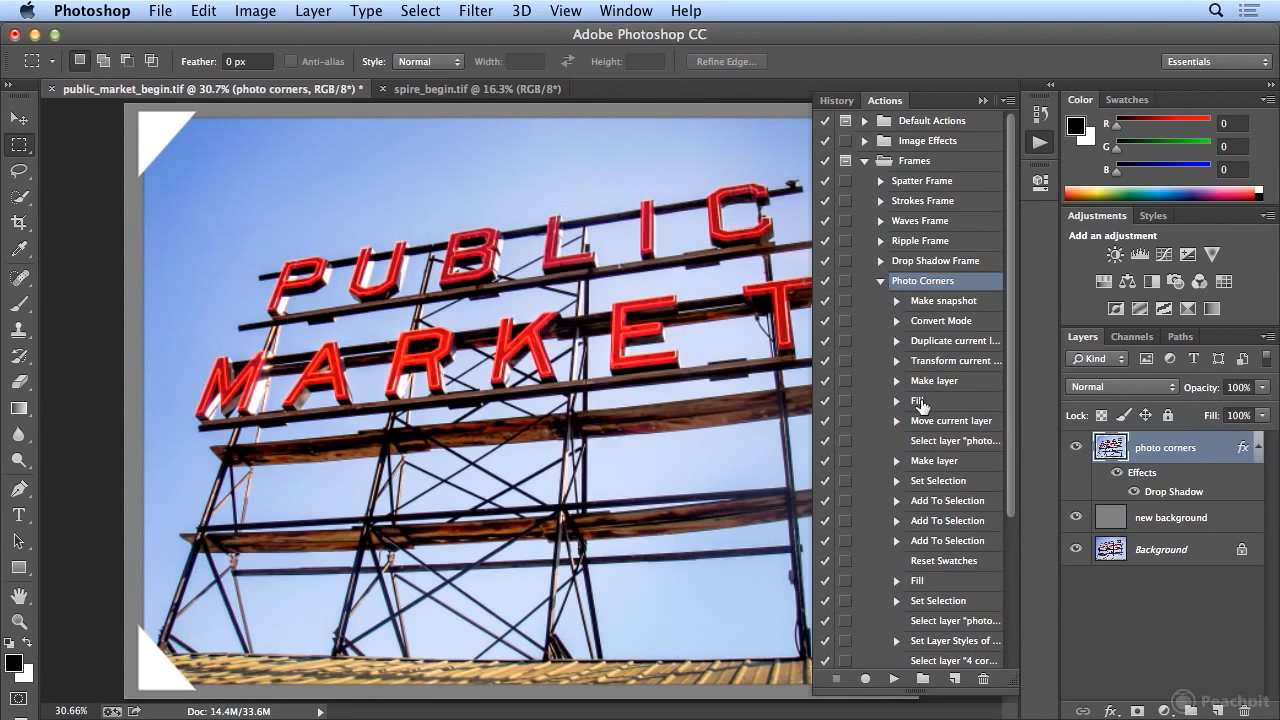
click(897, 402)
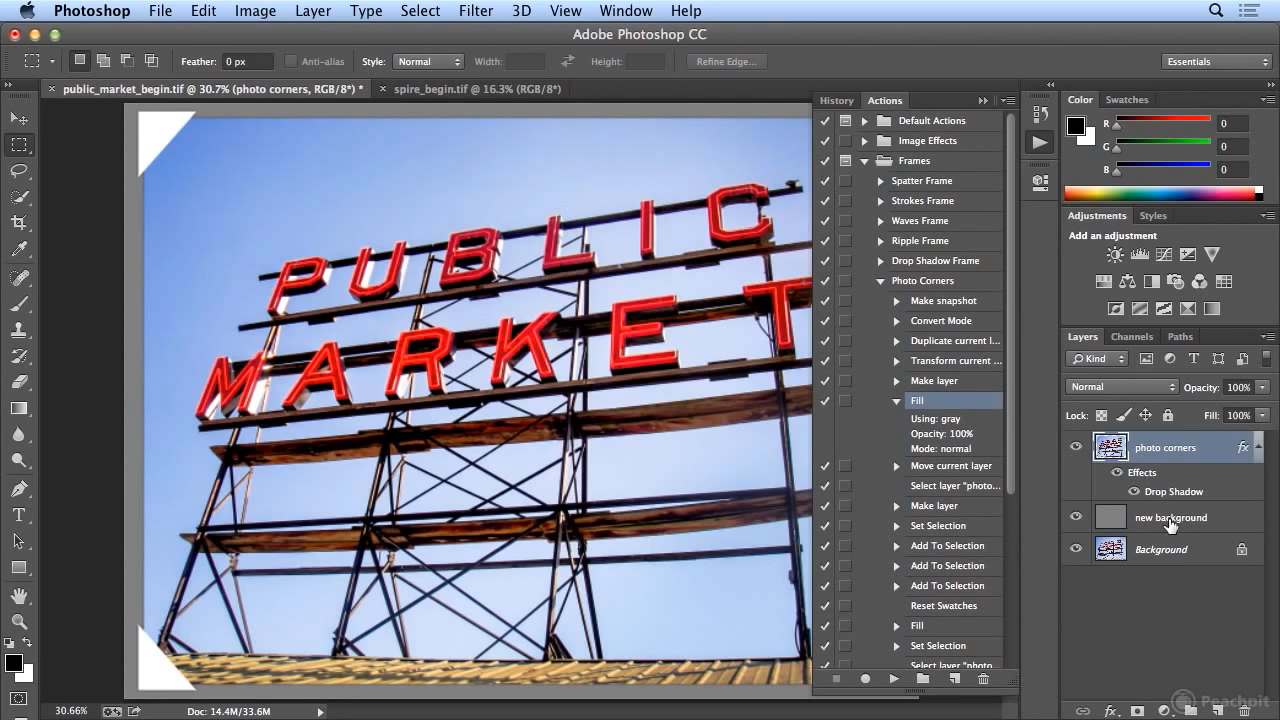
click(897, 401)
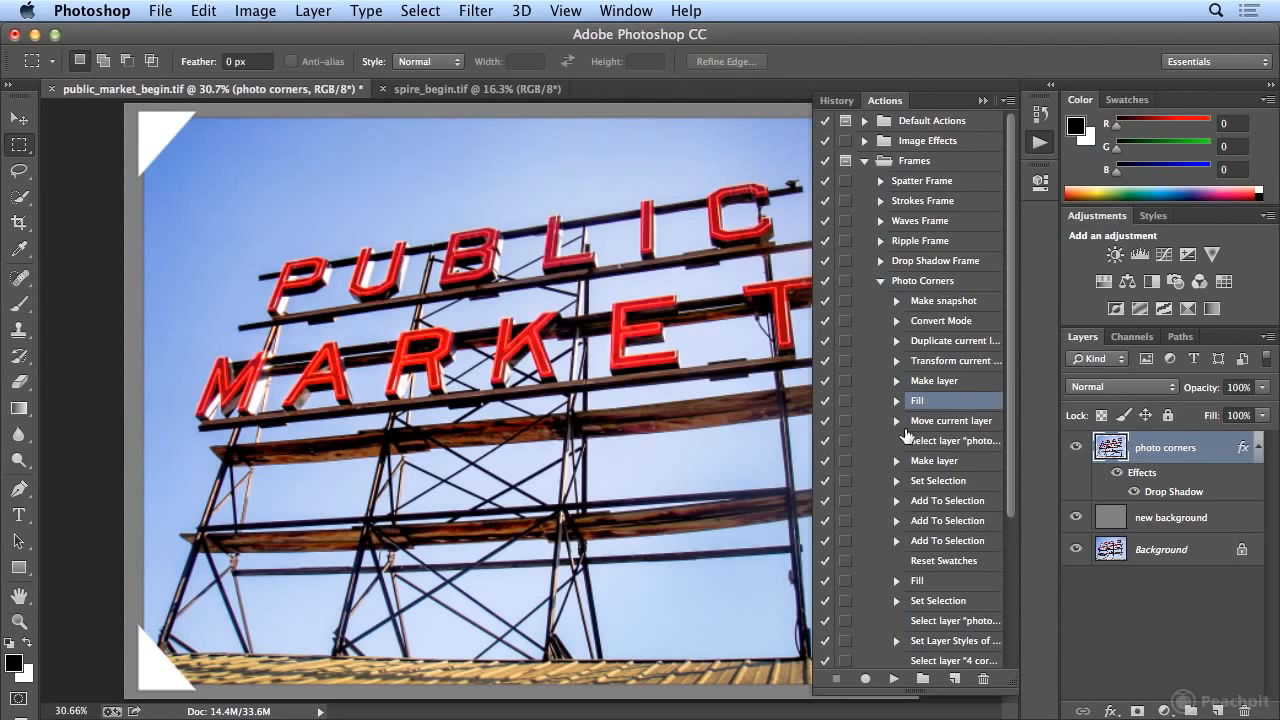
click(897, 581)
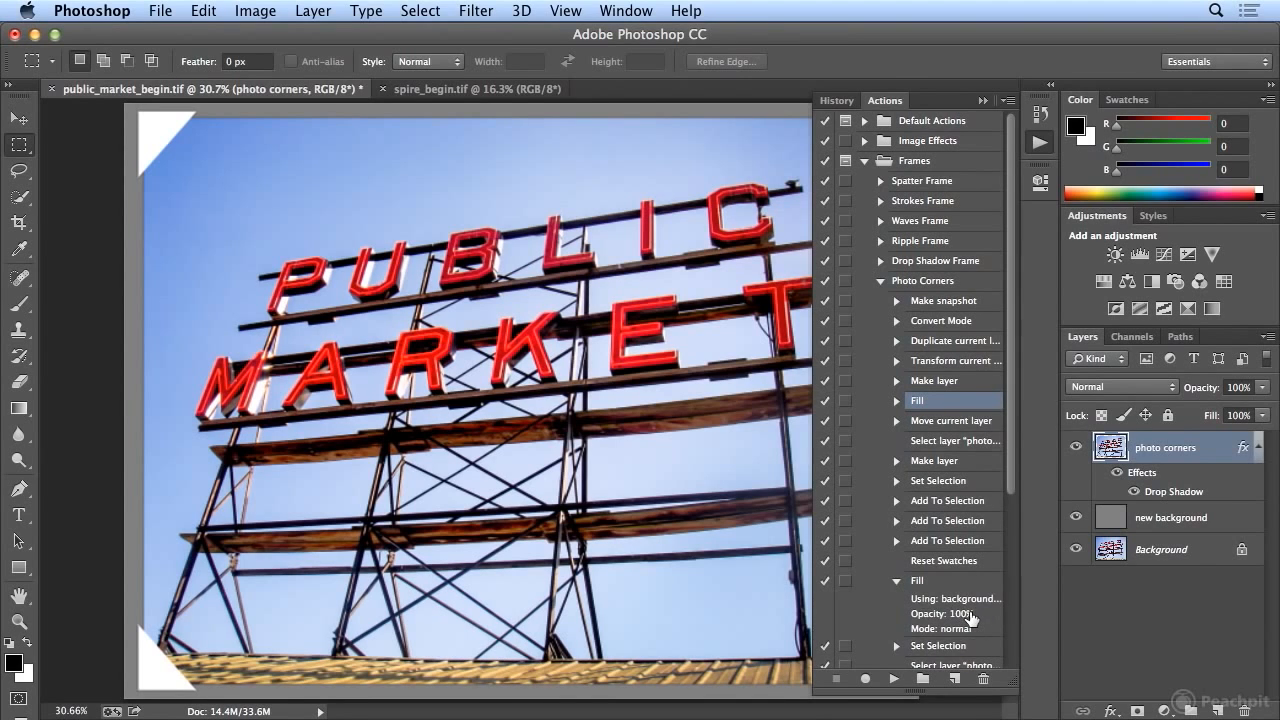
click(897, 581)
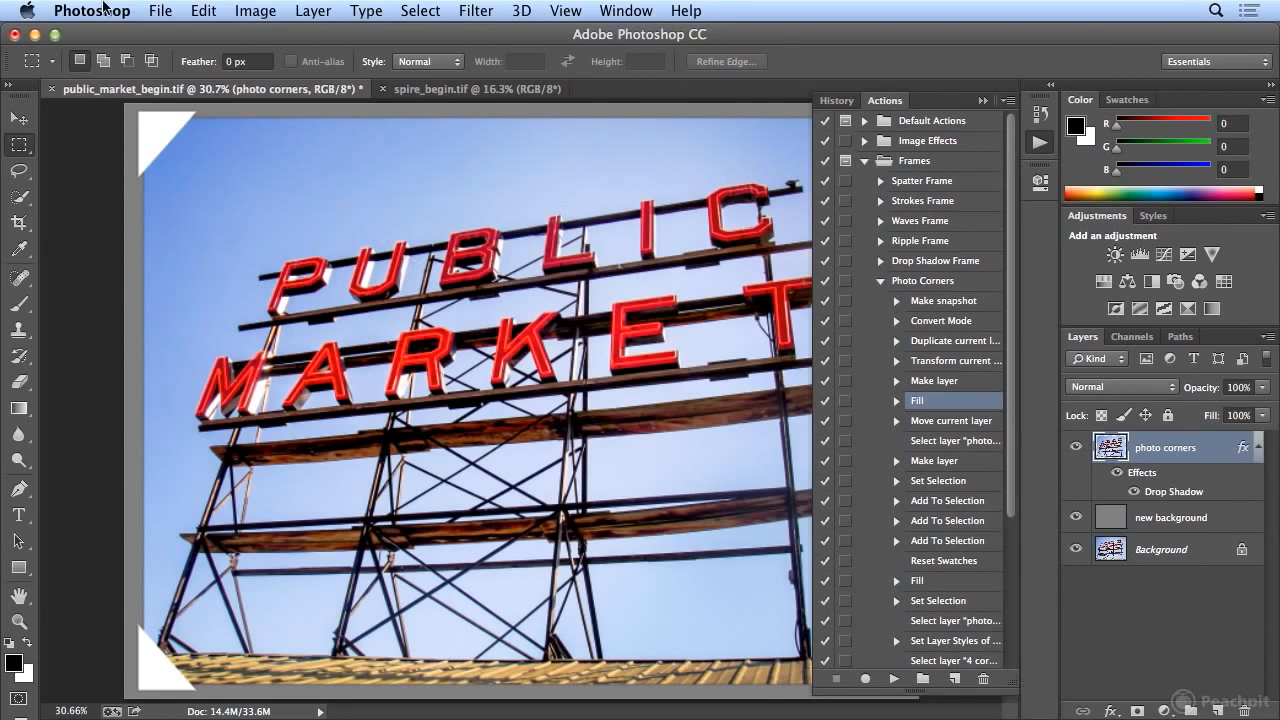
Step: Revert the photo to its saved state and enable the dialog toggle for both Fill commands in the Photo Corners action
click(160, 10)
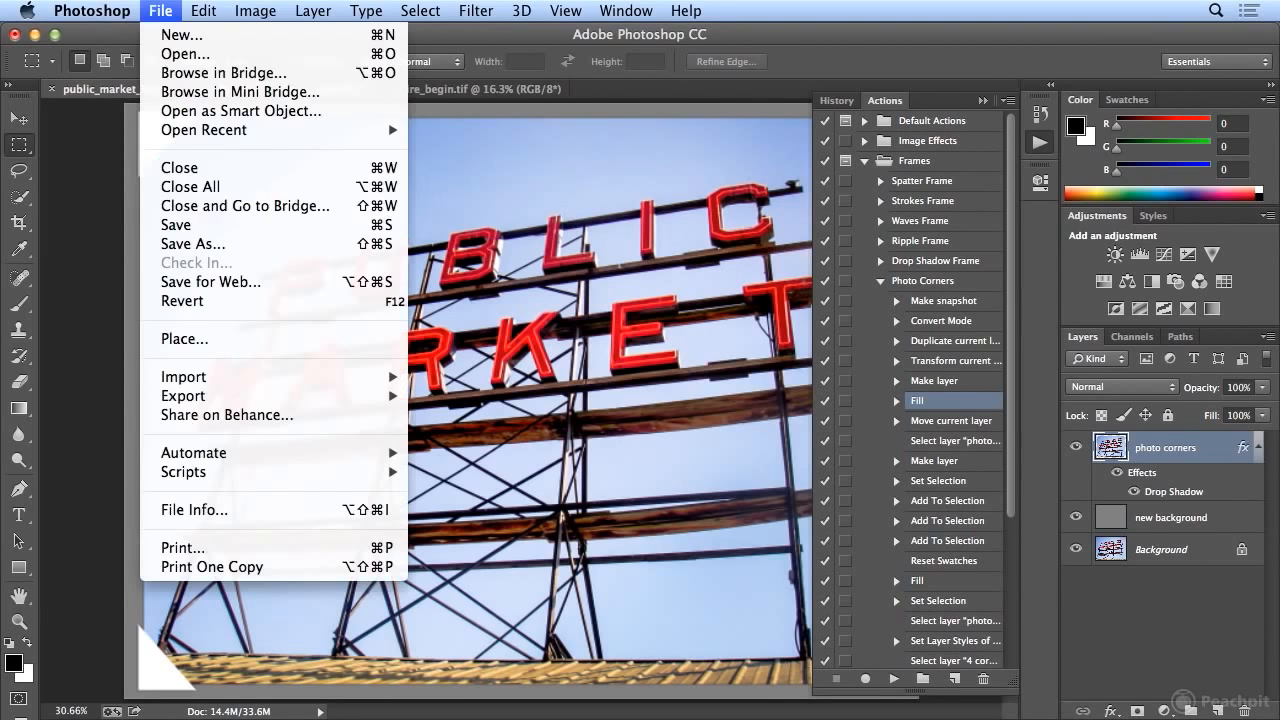
click(228, 301)
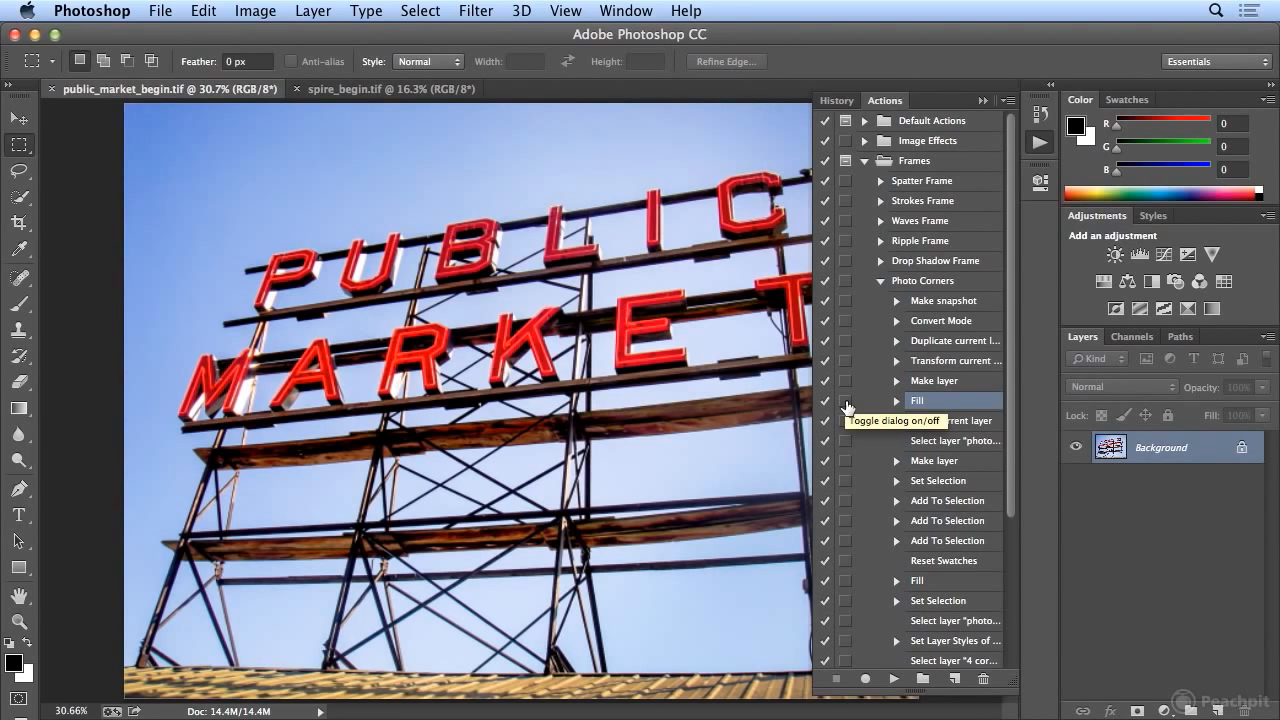
click(845, 401)
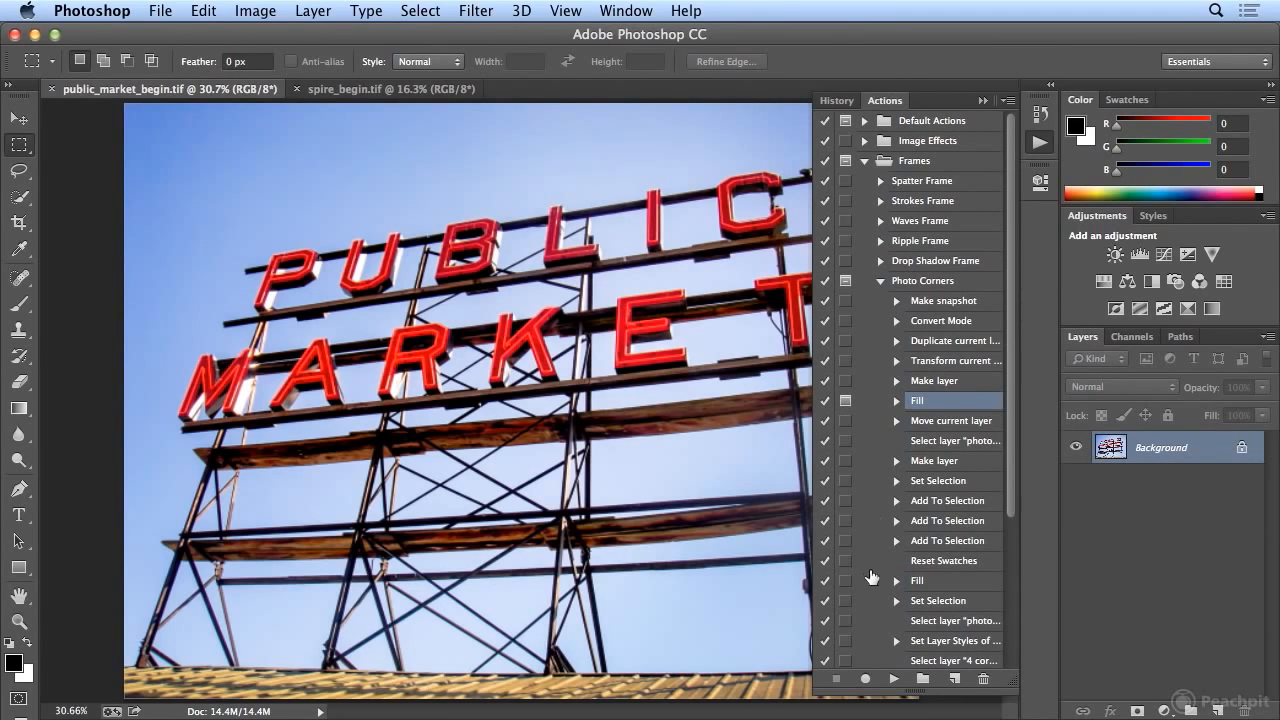
click(845, 581)
Step: Play the Photo Corners action, filling the new background with White and the four corners with Black
click(918, 284)
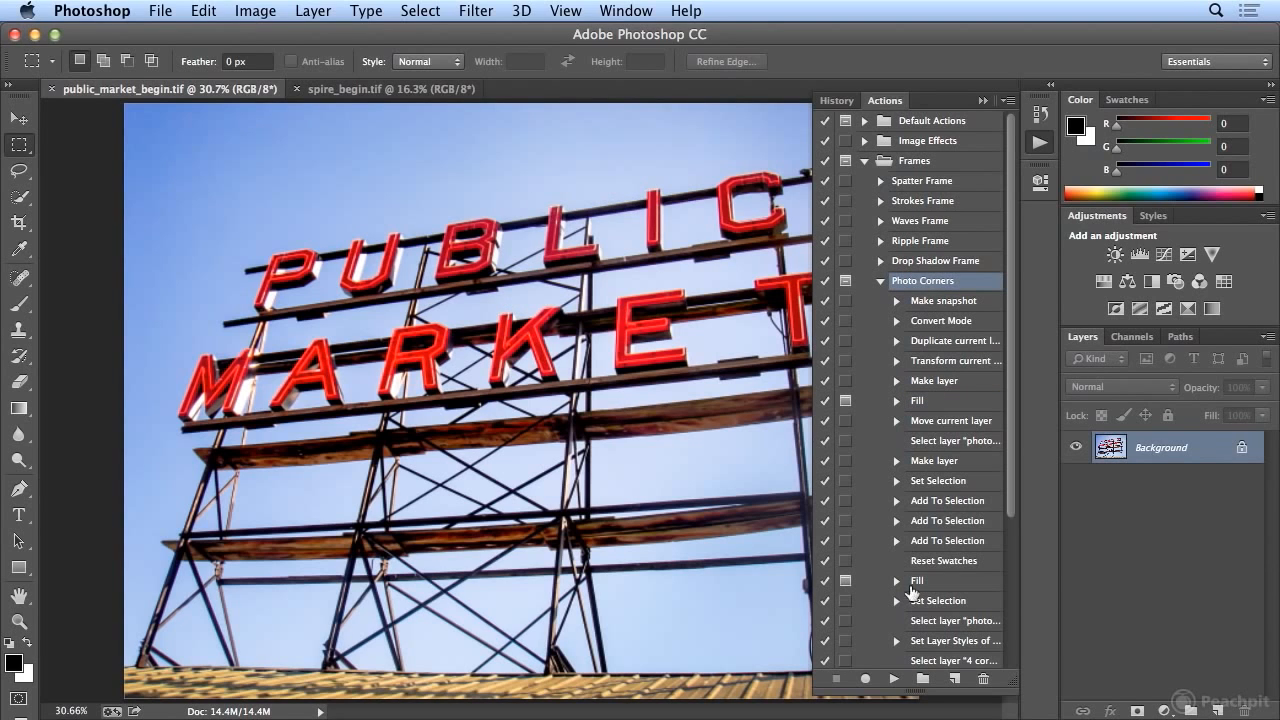
click(893, 681)
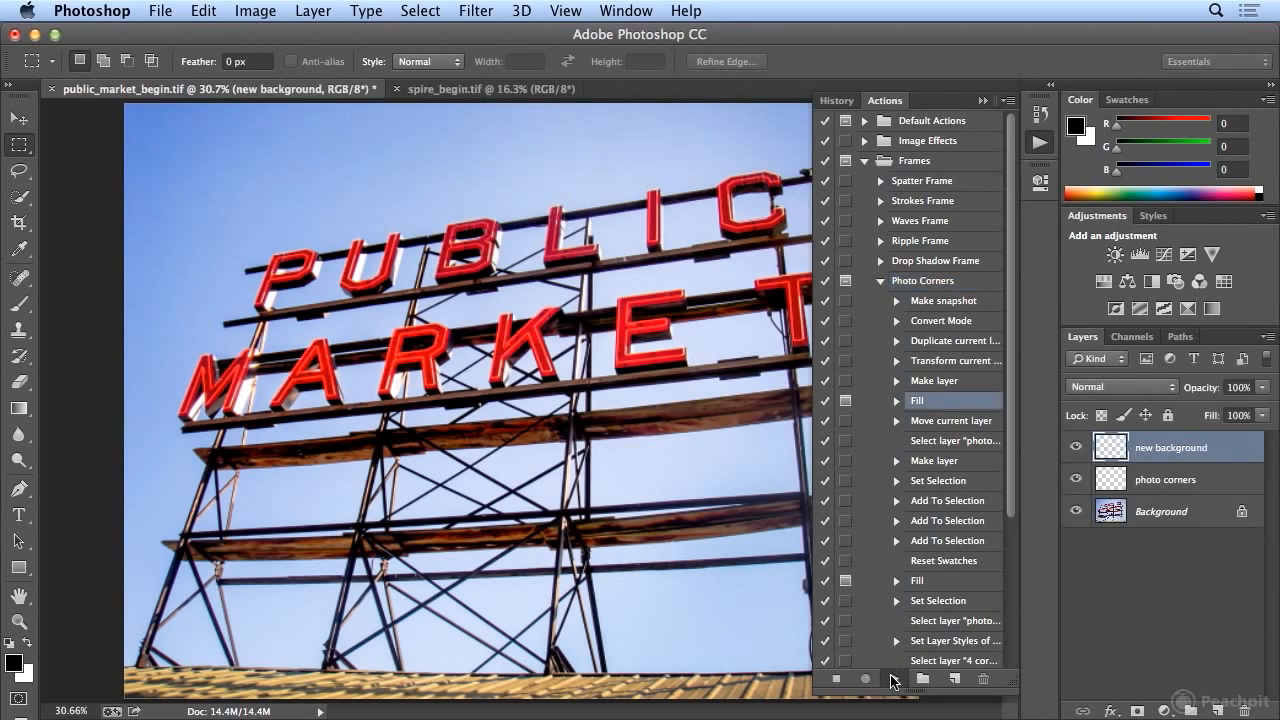
click(647, 277)
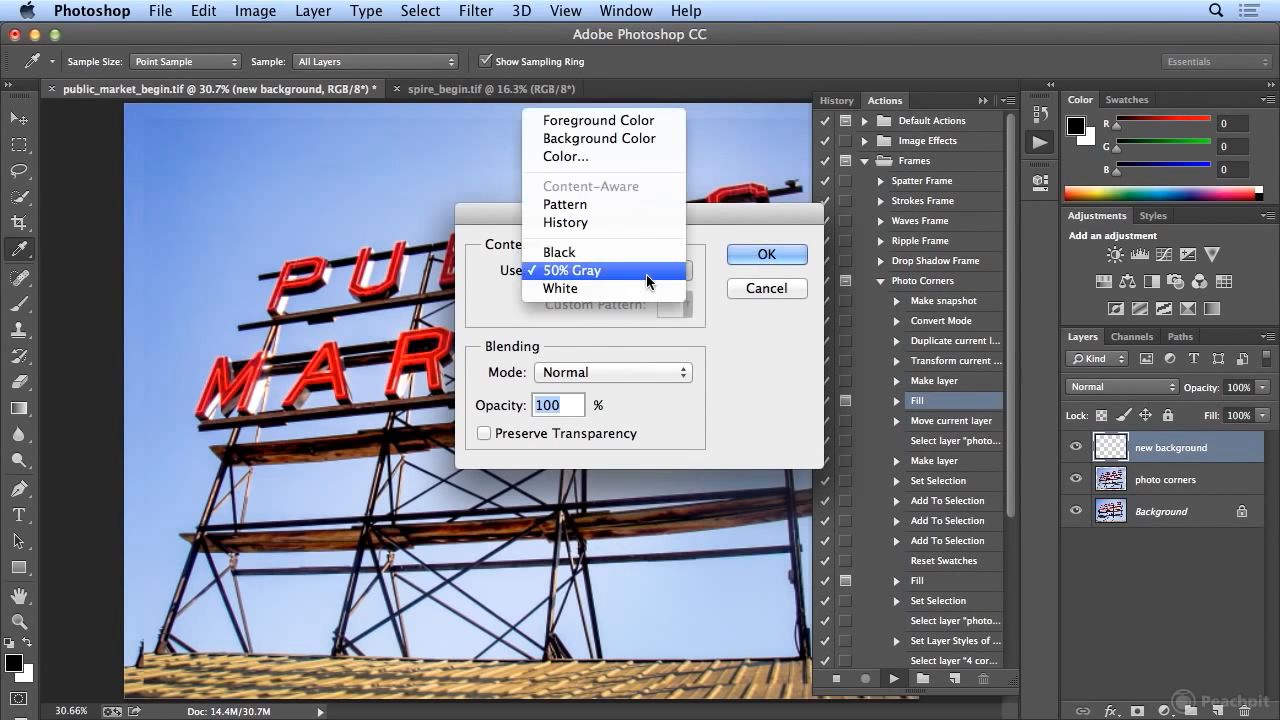
click(651, 288)
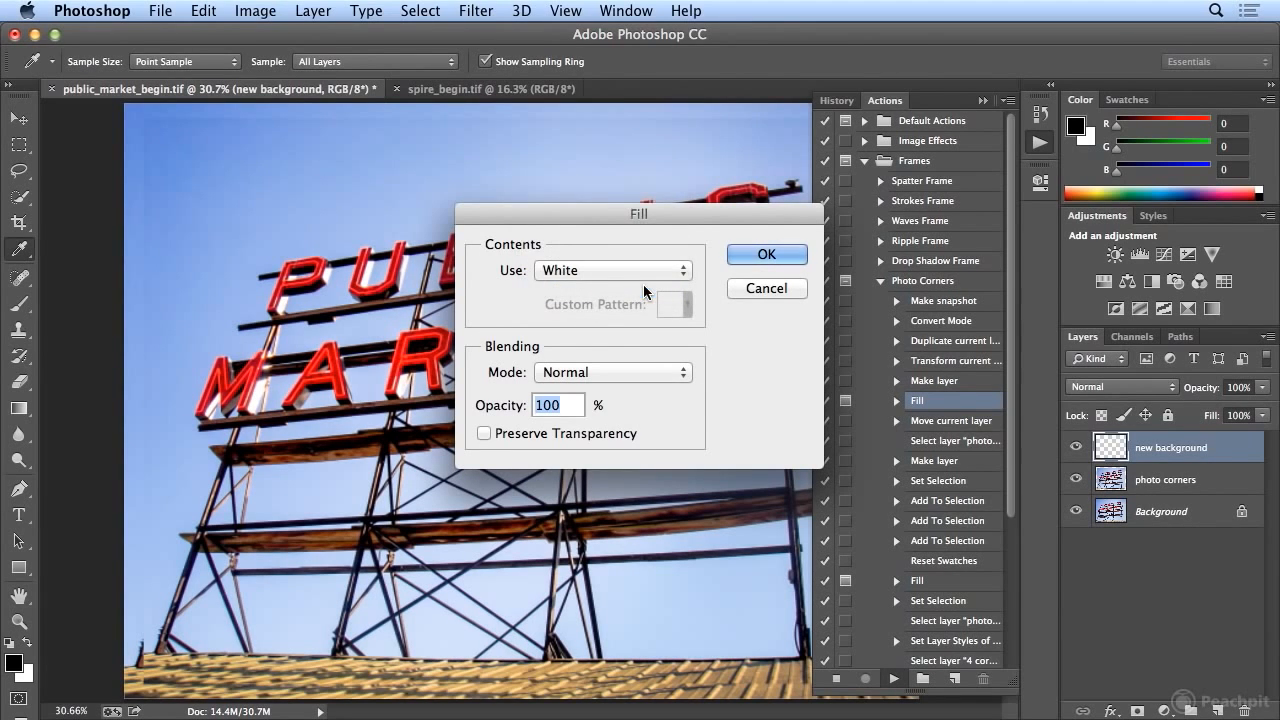
click(766, 258)
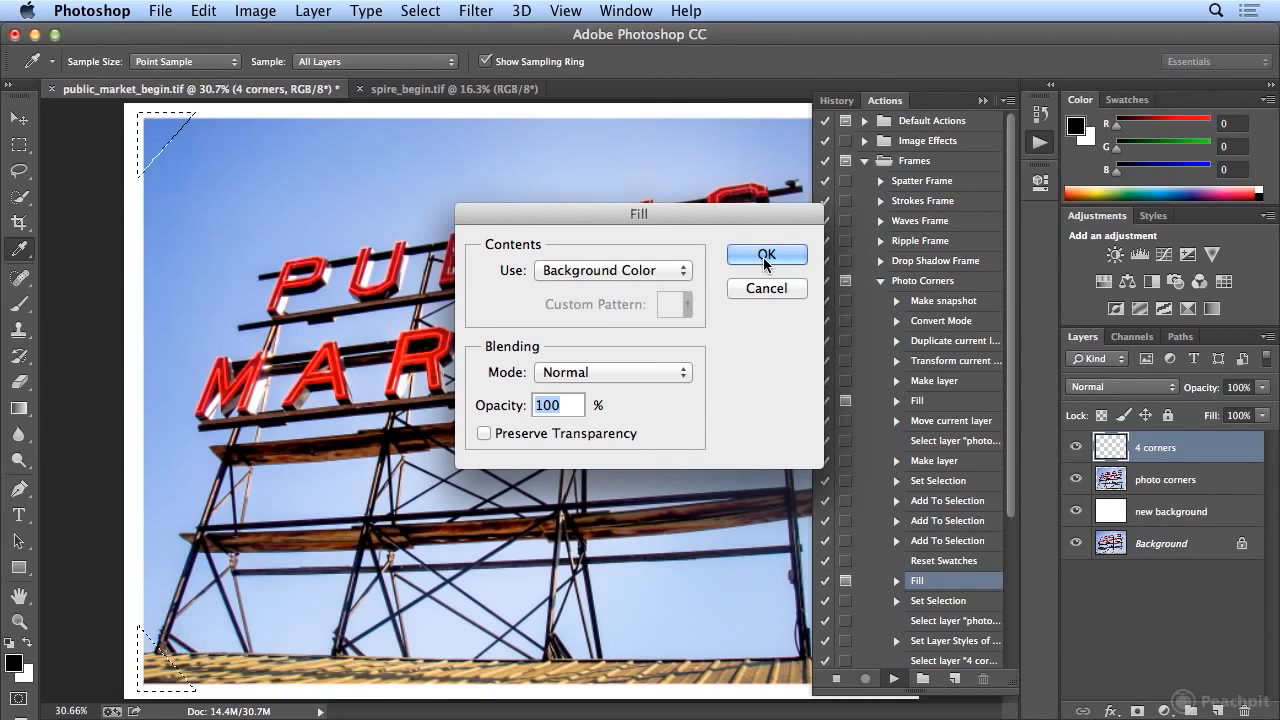
click(684, 272)
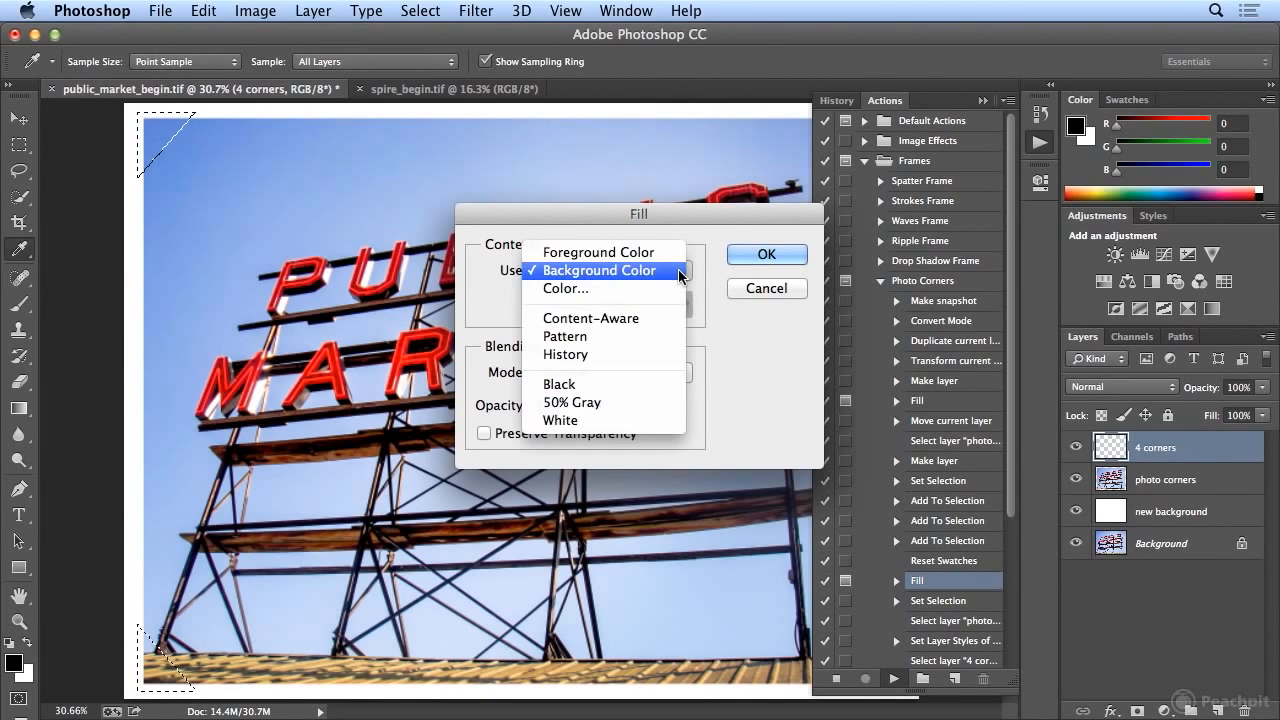
click(660, 388)
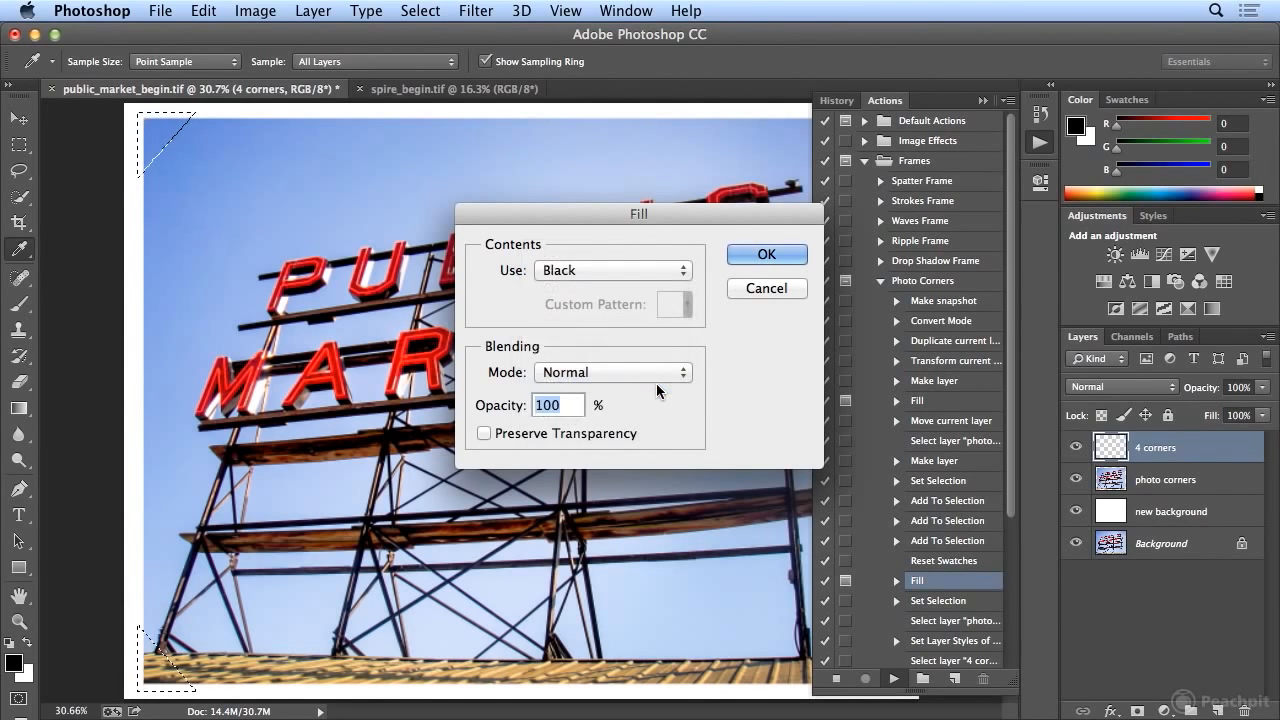
click(790, 257)
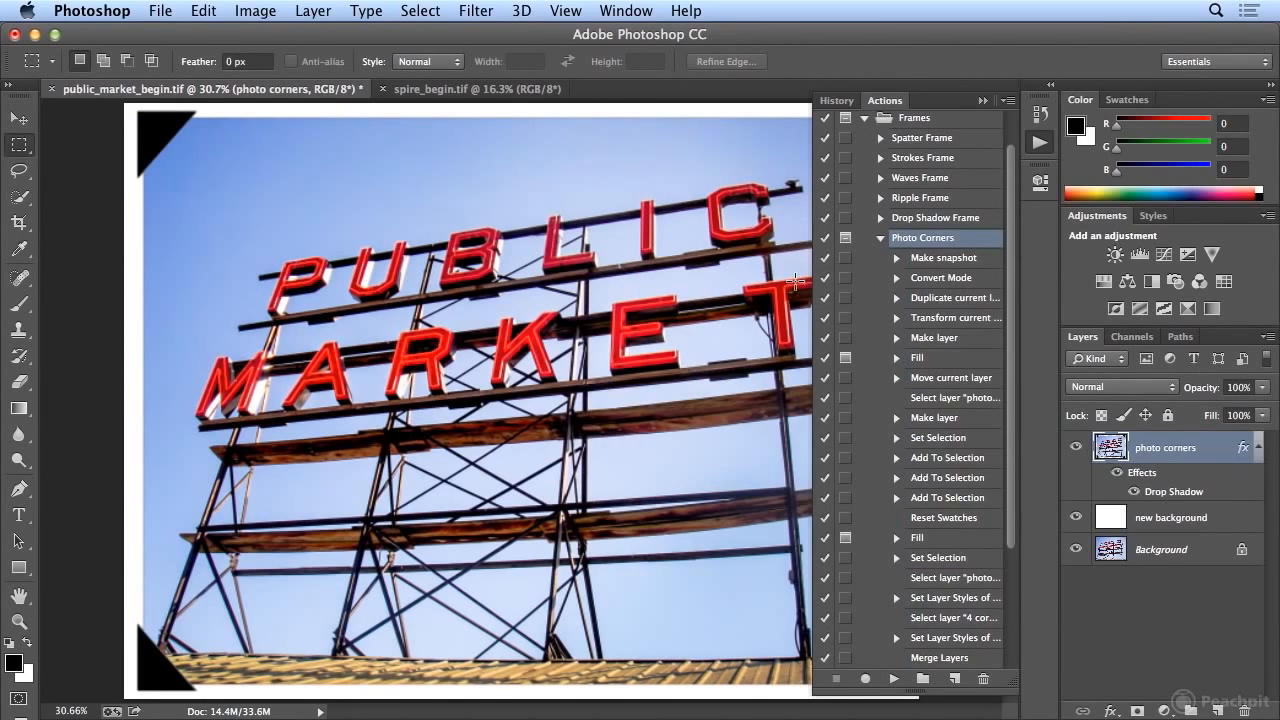
Step: Hide the actions list and lower the new background layer's opacity to 43%
click(1039, 145)
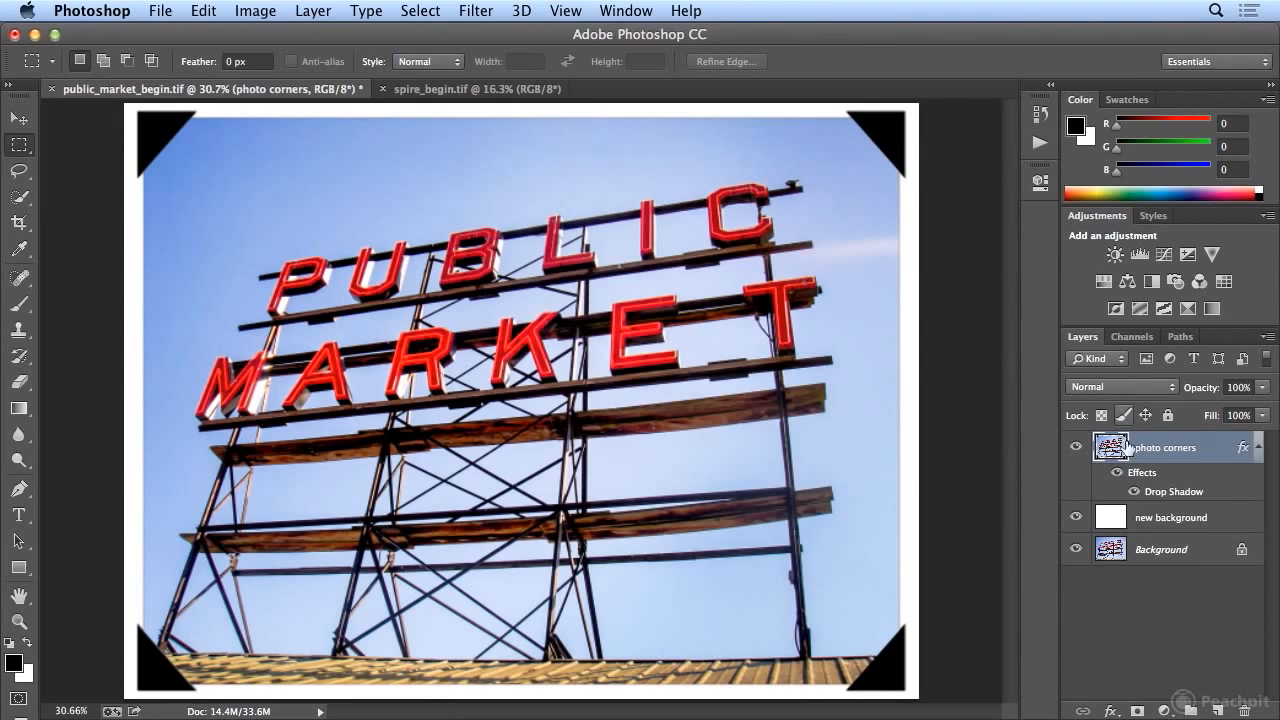
click(1152, 522)
click(1262, 387)
drag(1264, 406, 1211, 415)
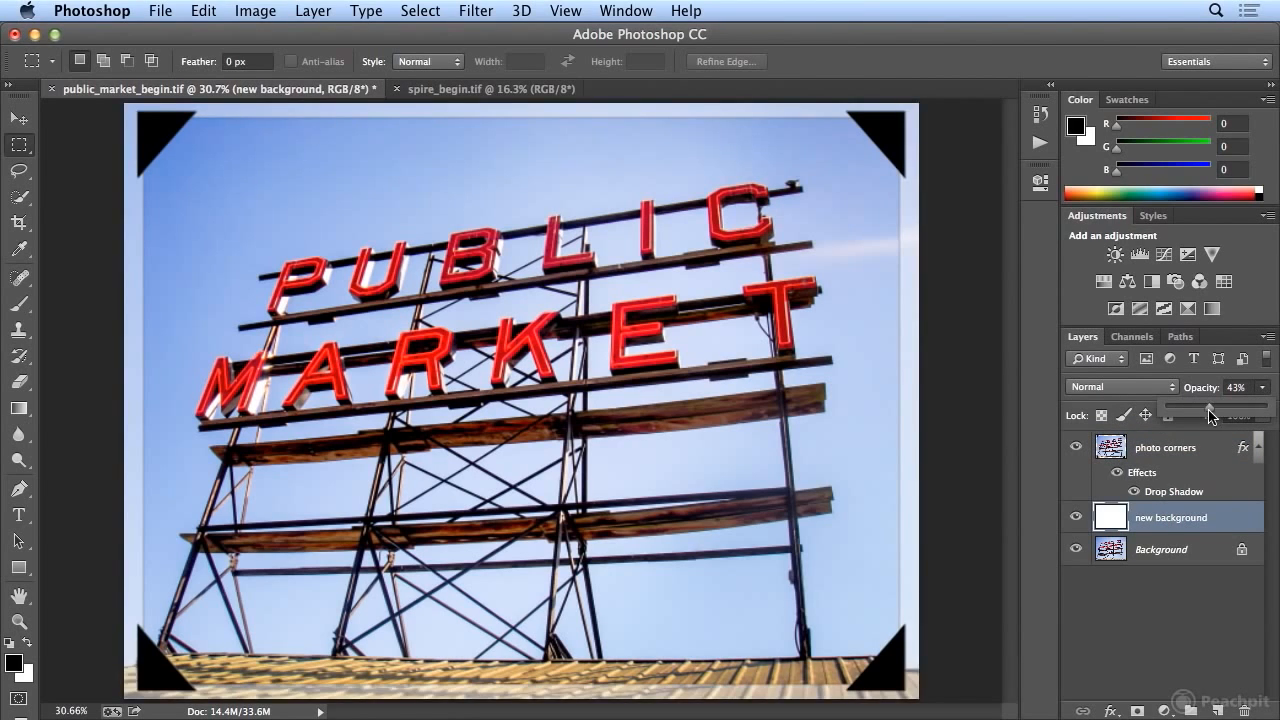
click(707, 547)
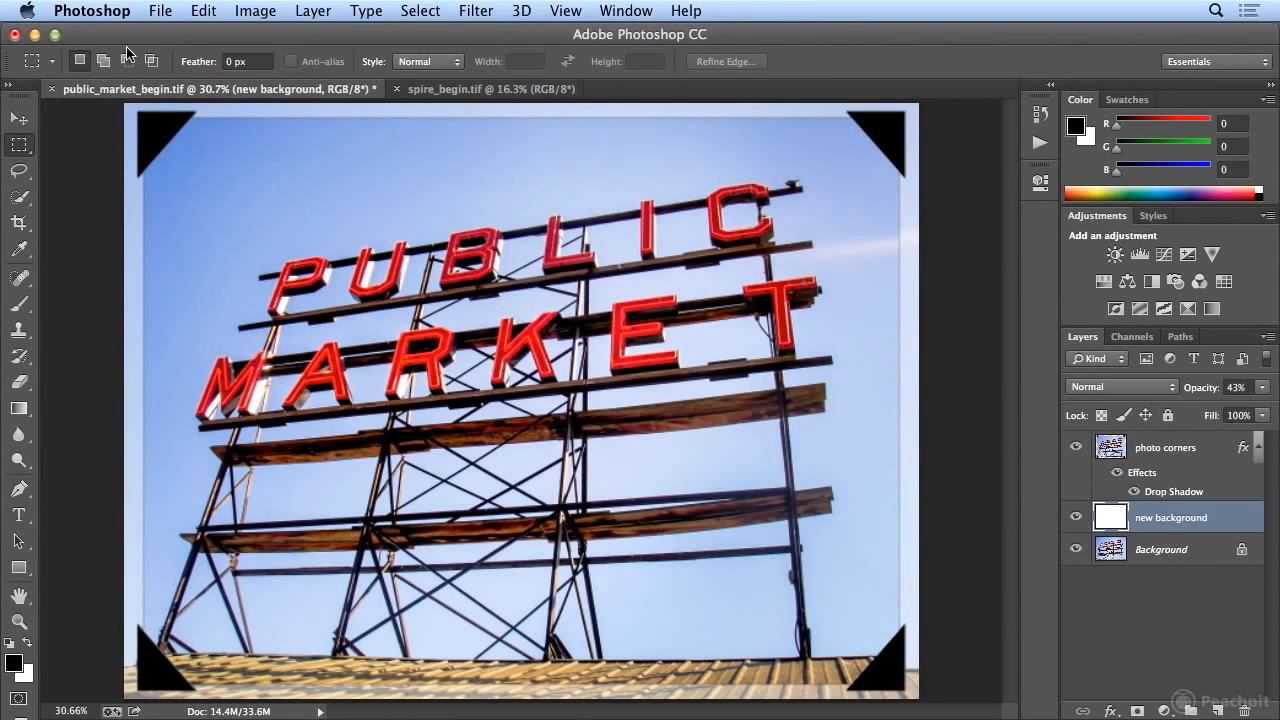
Step: Revert the photo to its saved state and collapse the Photo Corners action and the Frames set
click(163, 13)
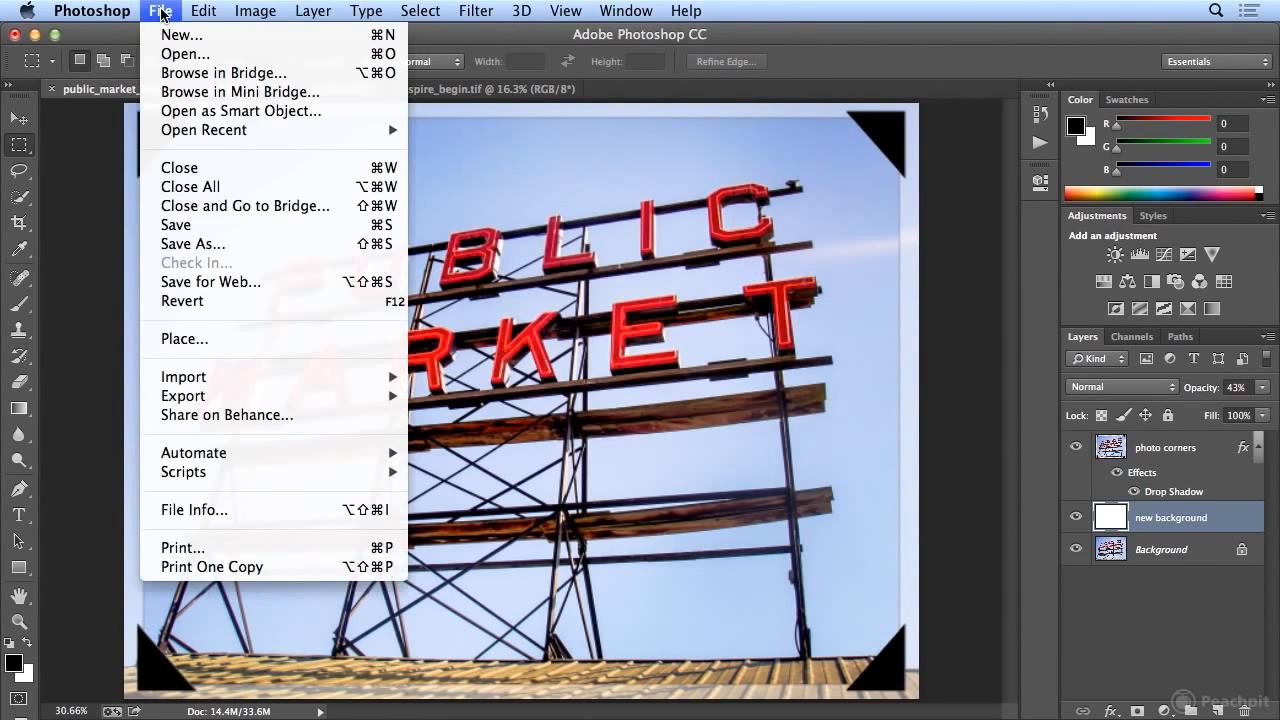
click(180, 301)
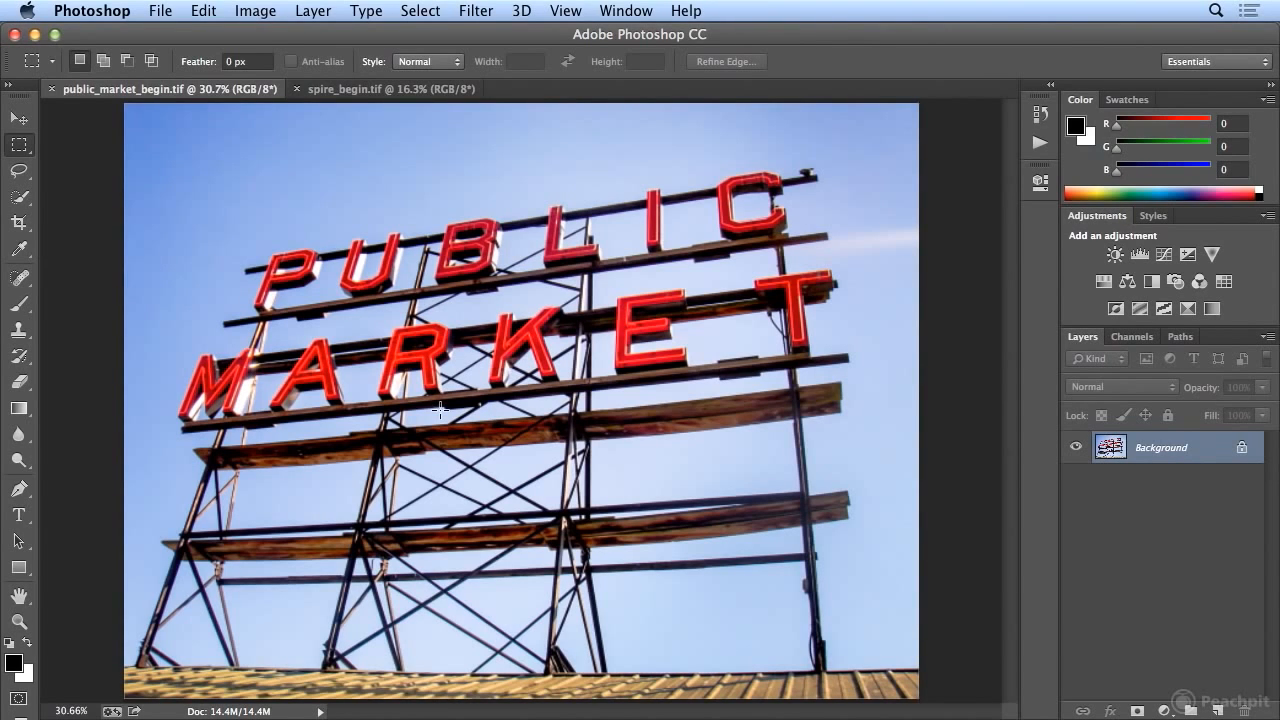
click(1043, 143)
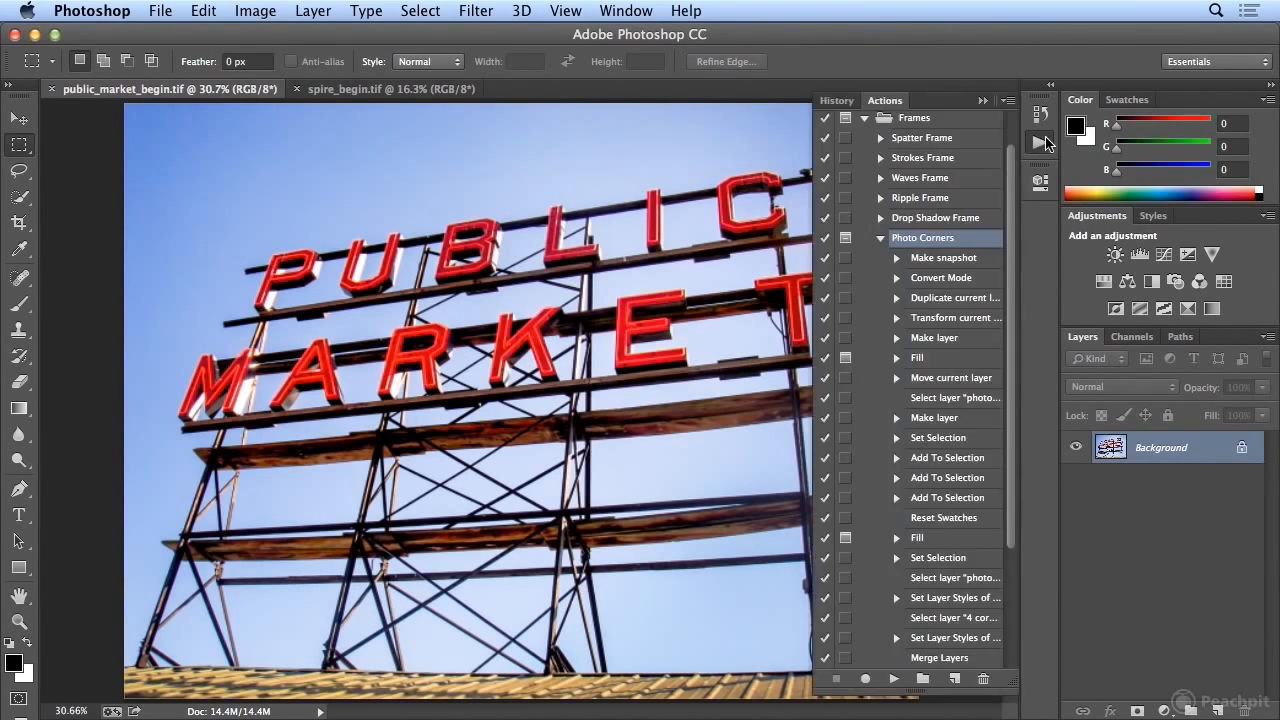
click(880, 237)
click(865, 161)
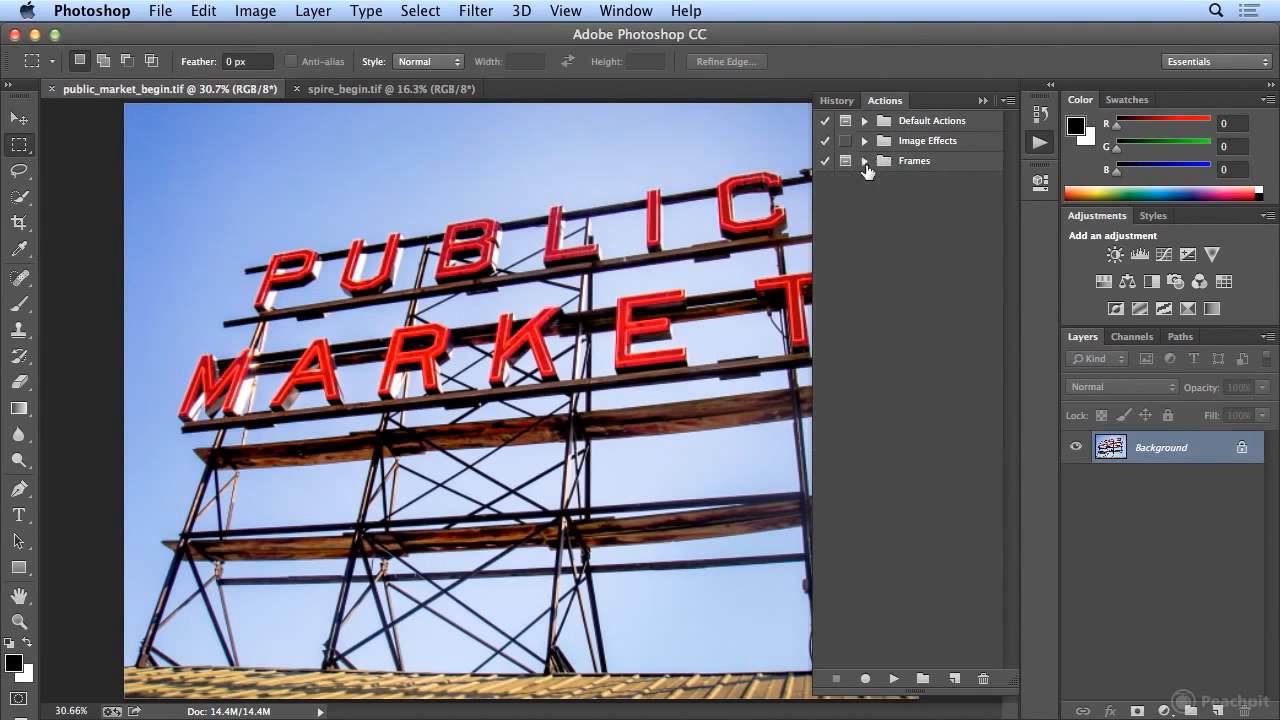
Step: Load the custom action set from the file Copyright Watermark.atn
click(1009, 102)
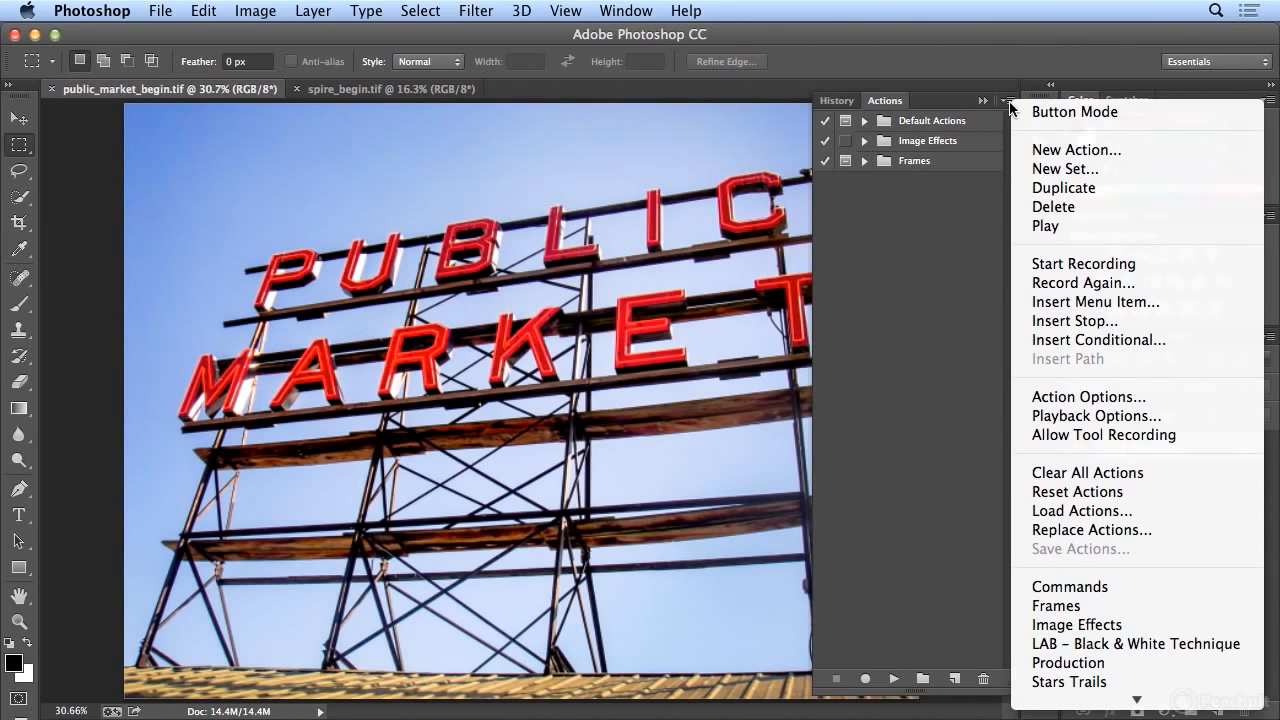
click(916, 224)
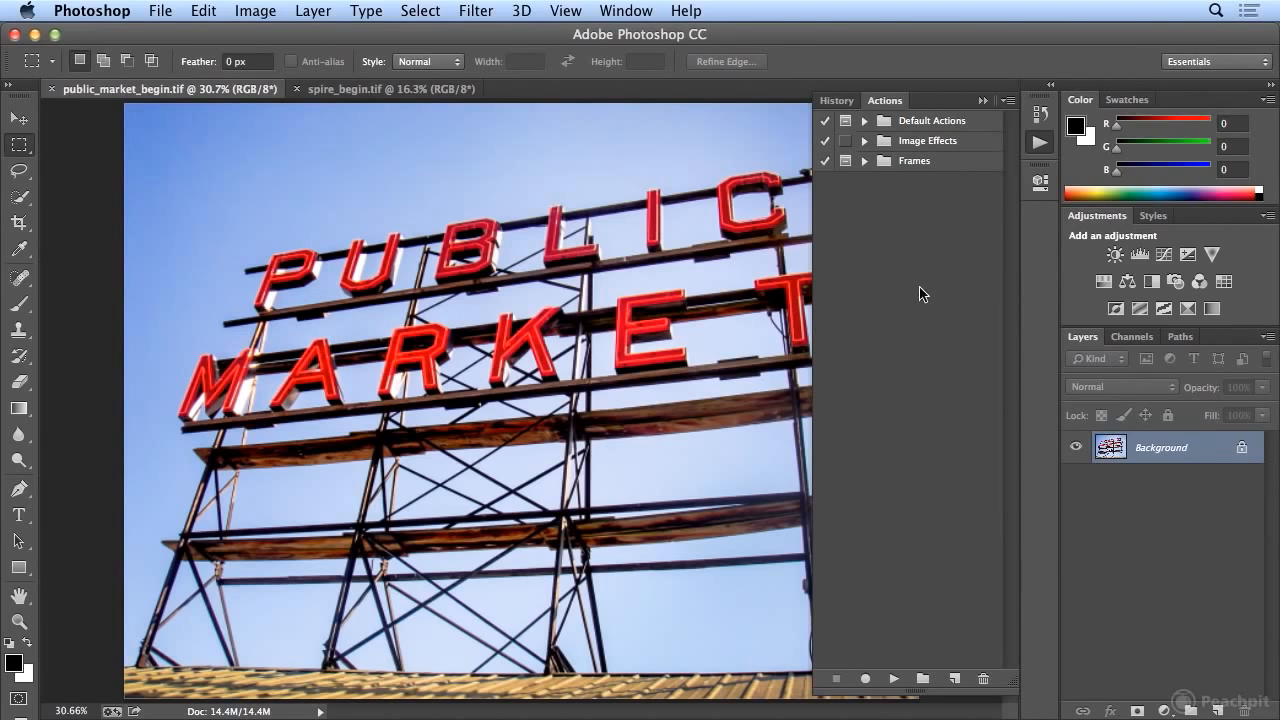
click(1008, 100)
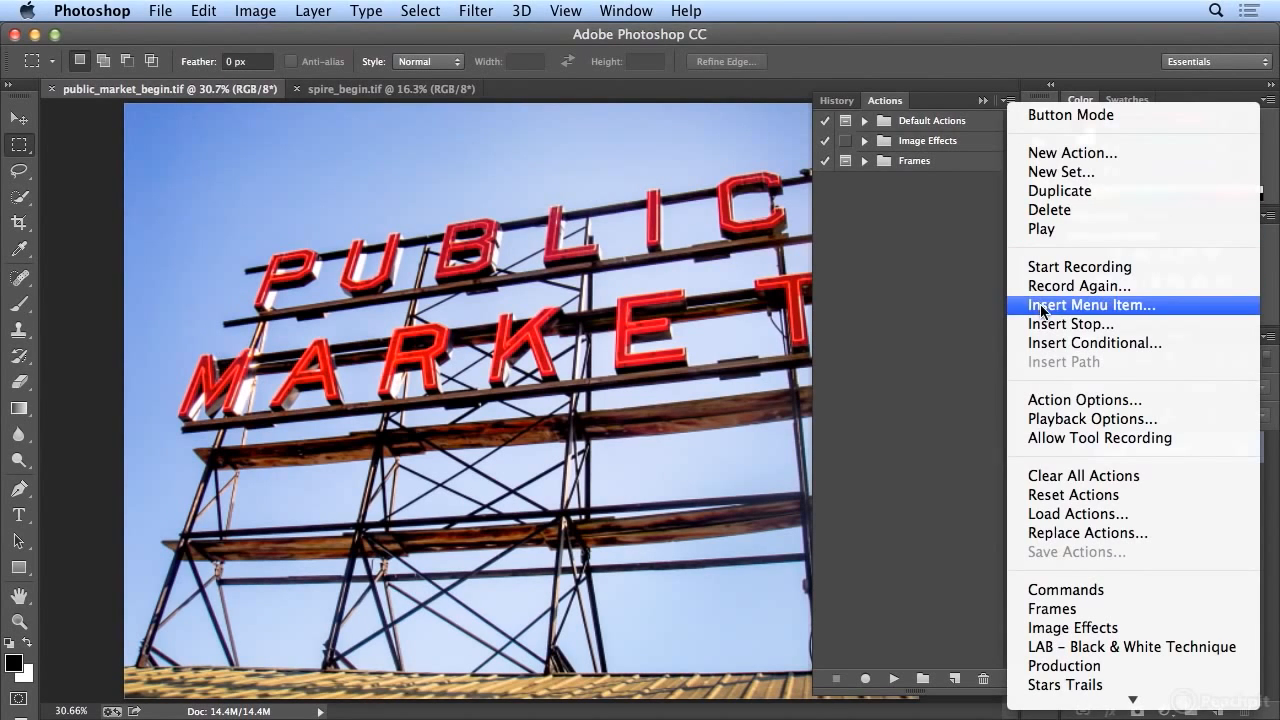
click(1123, 526)
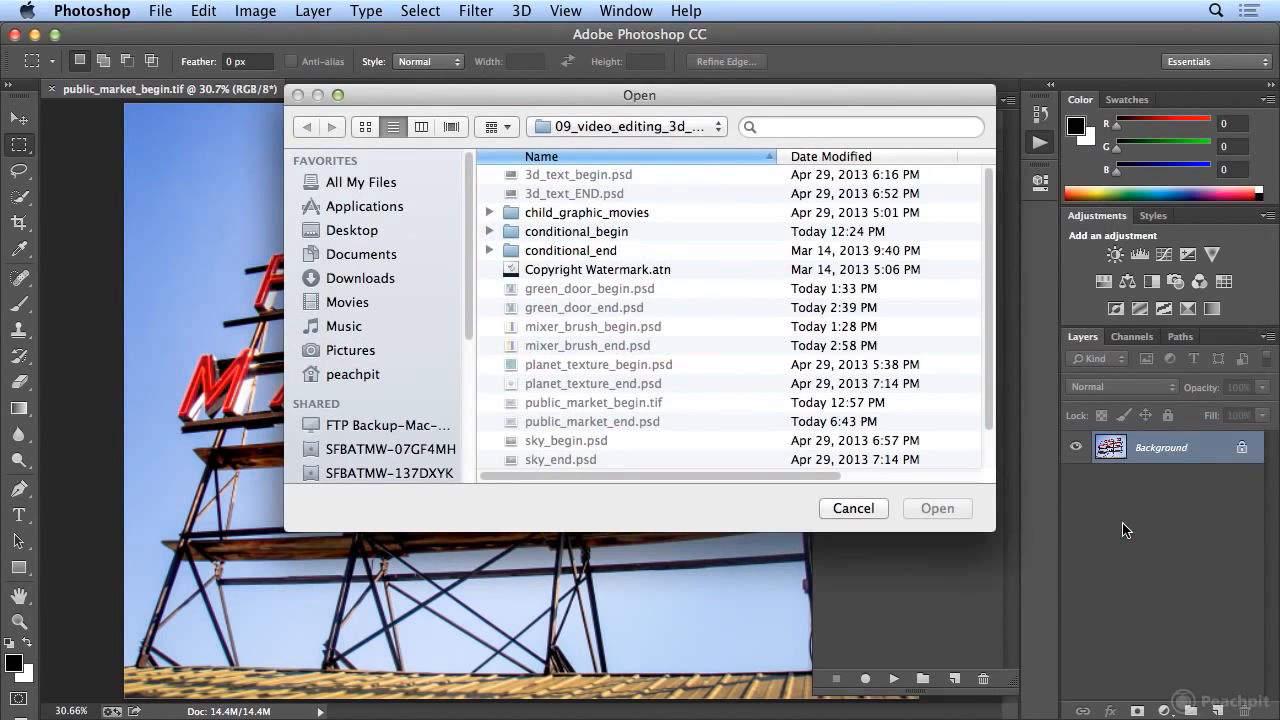
click(630, 269)
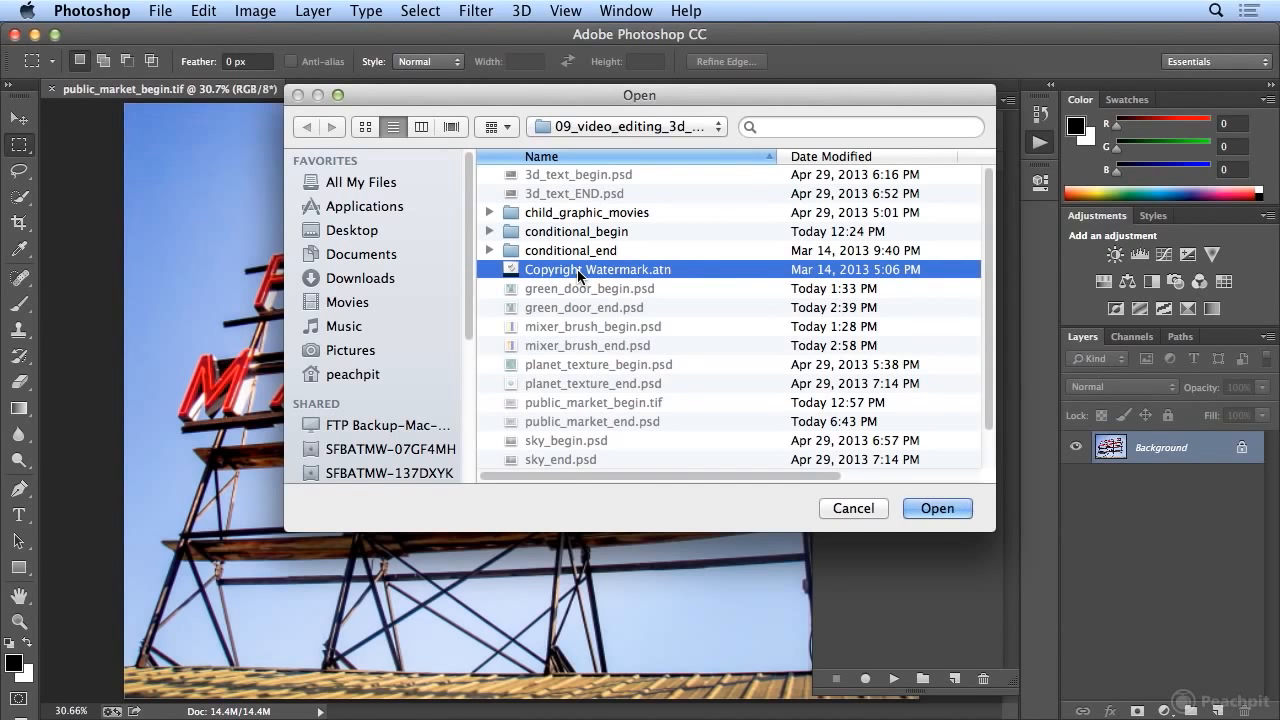
click(922, 510)
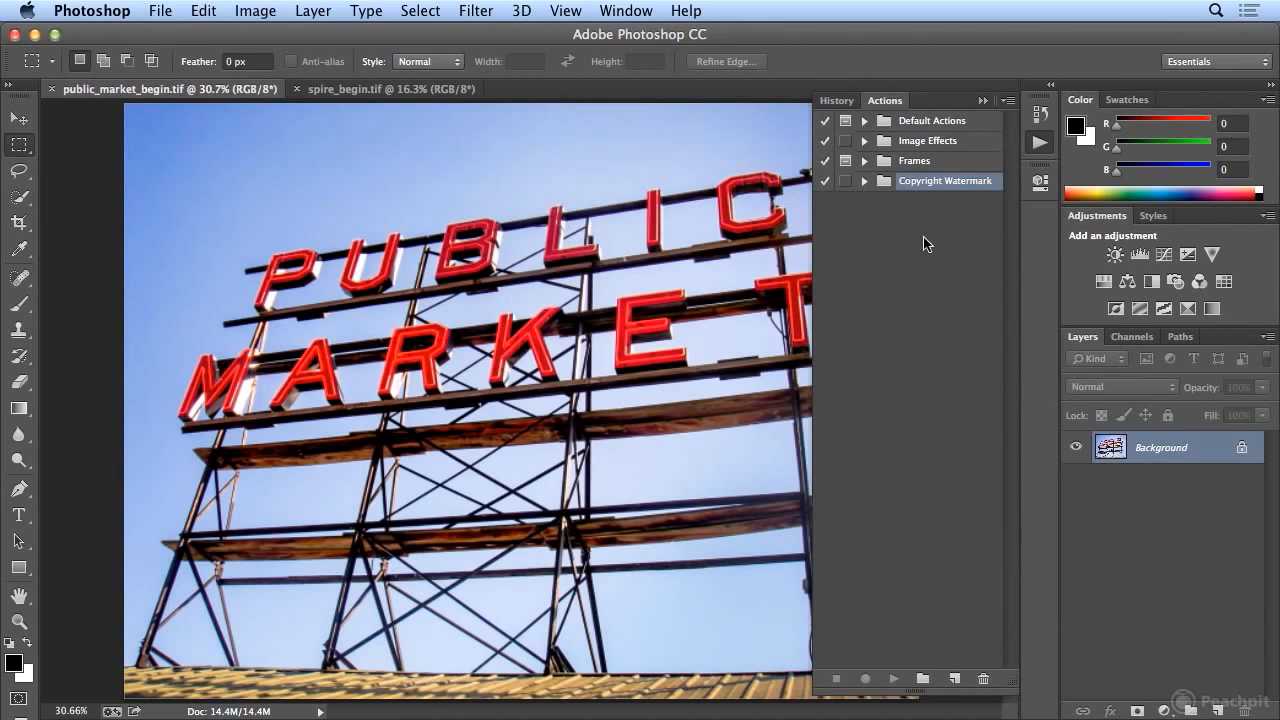
Step: Expand the Copyright Watermark set to examine its landscape and portrait actions, and expand the IF Copyright Watermark action
click(863, 182)
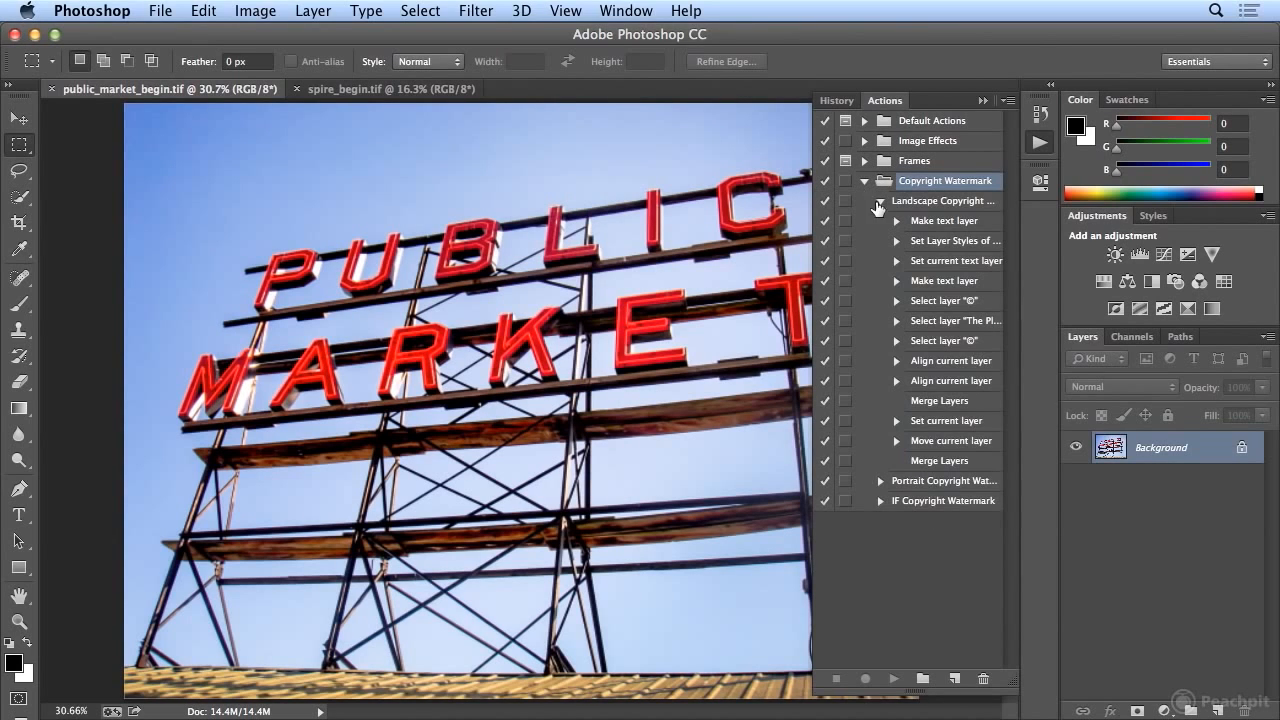
click(880, 201)
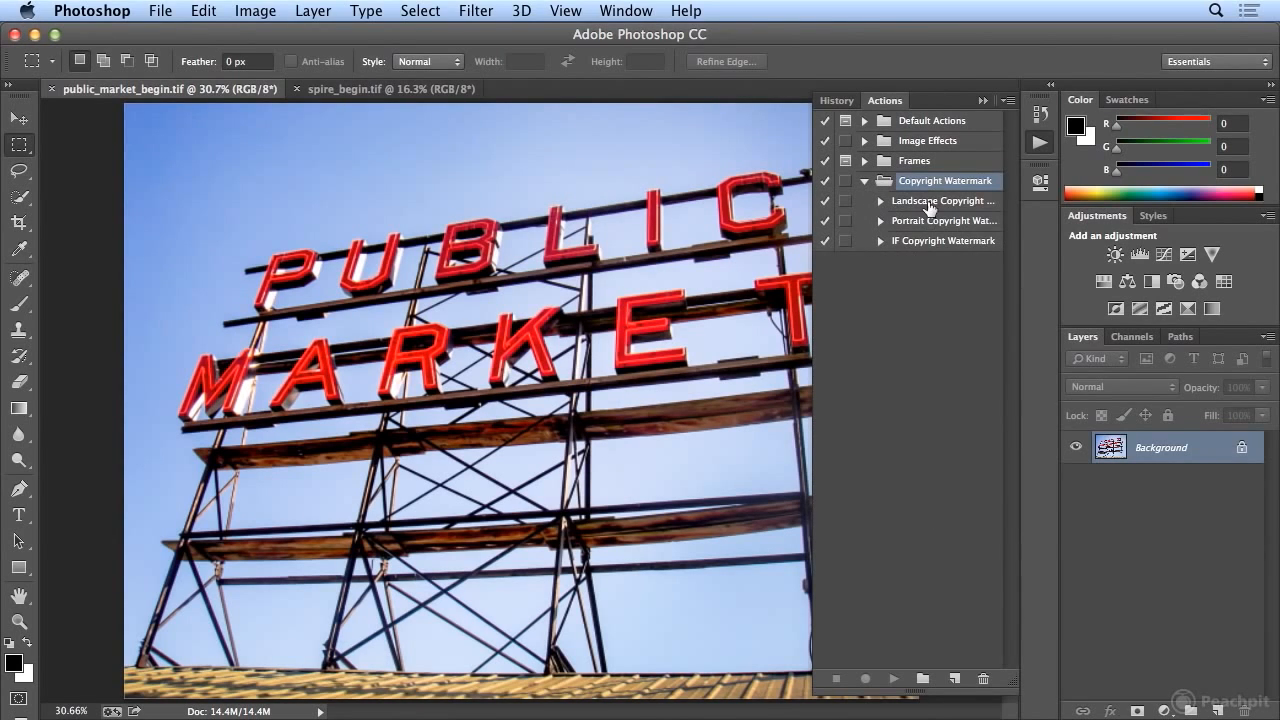
click(930, 205)
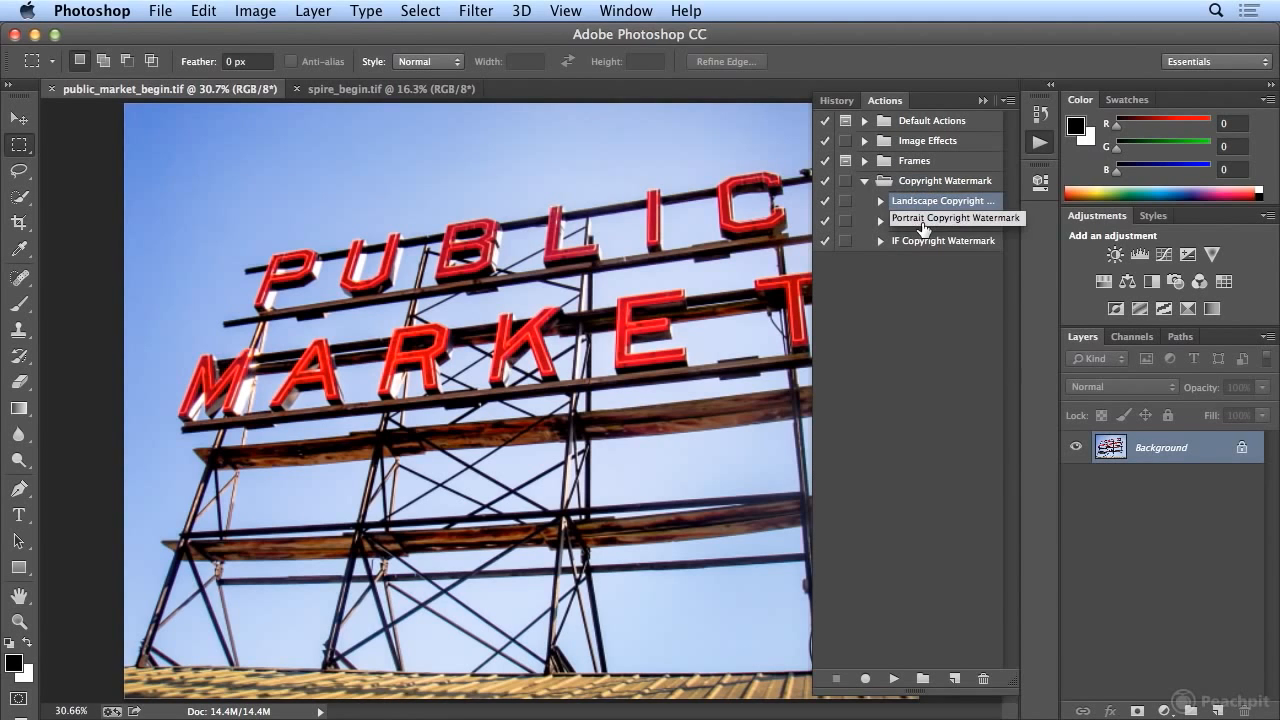
click(916, 224)
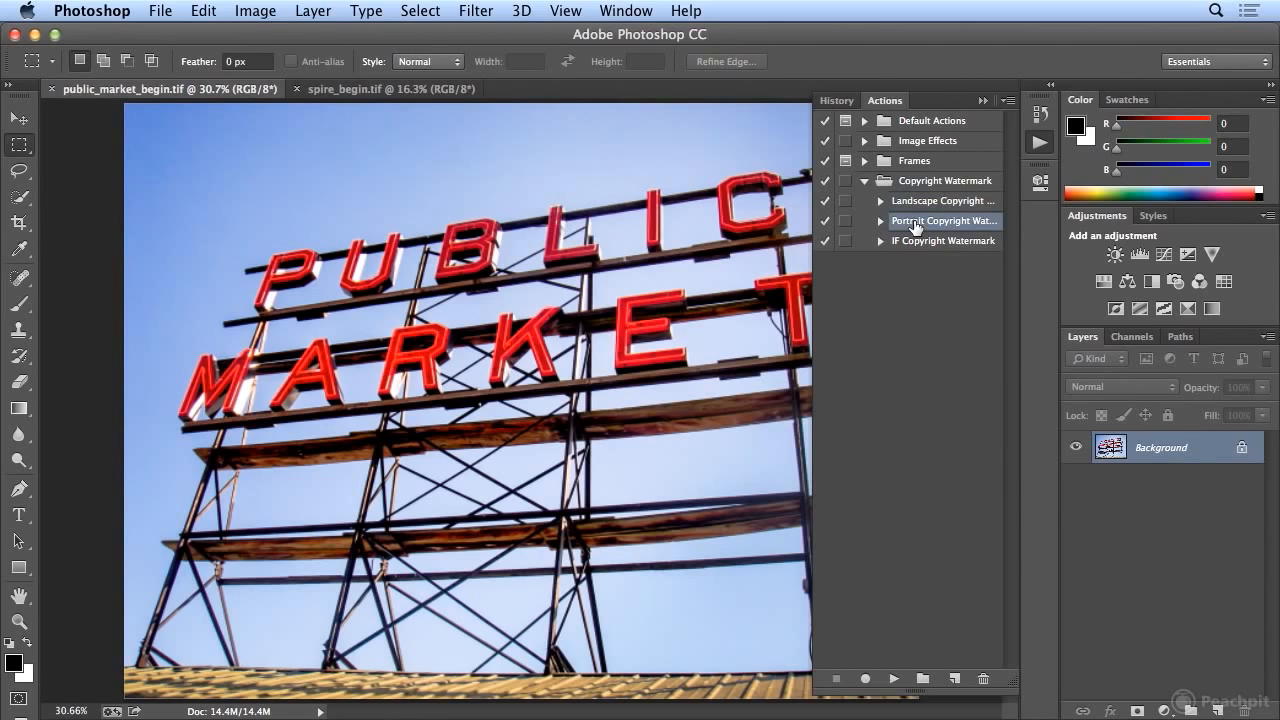
click(911, 242)
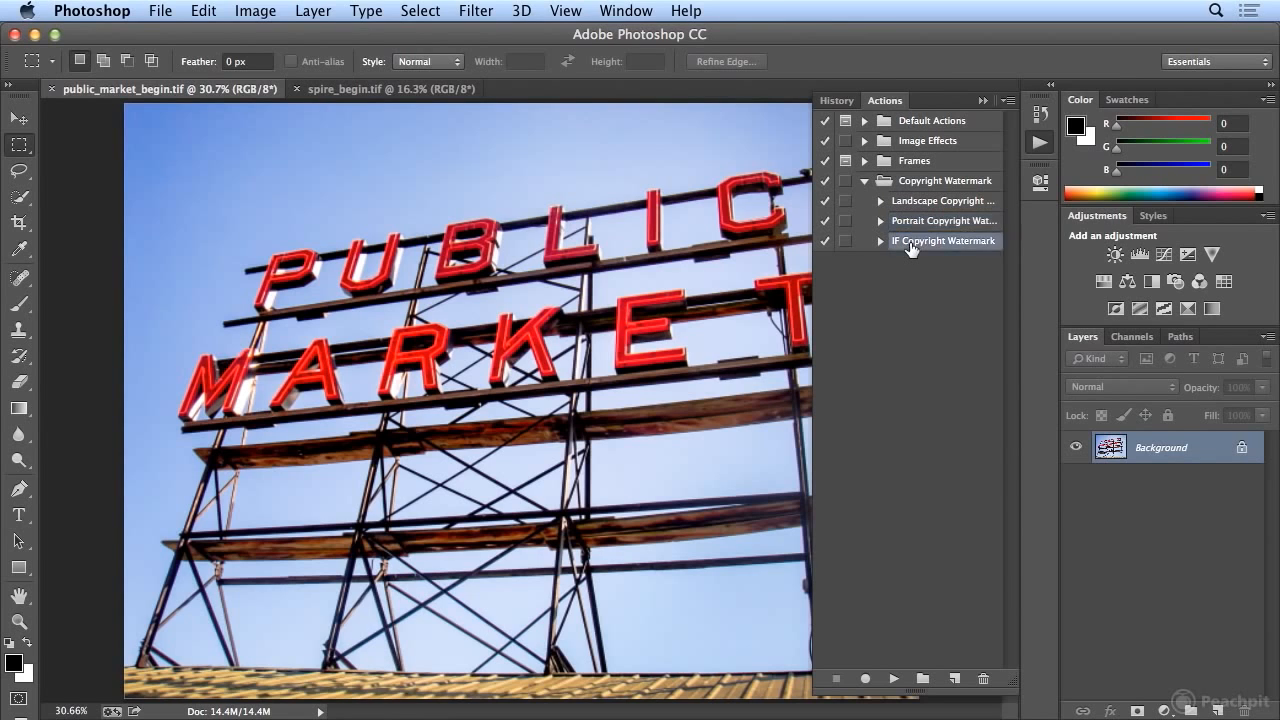
click(880, 241)
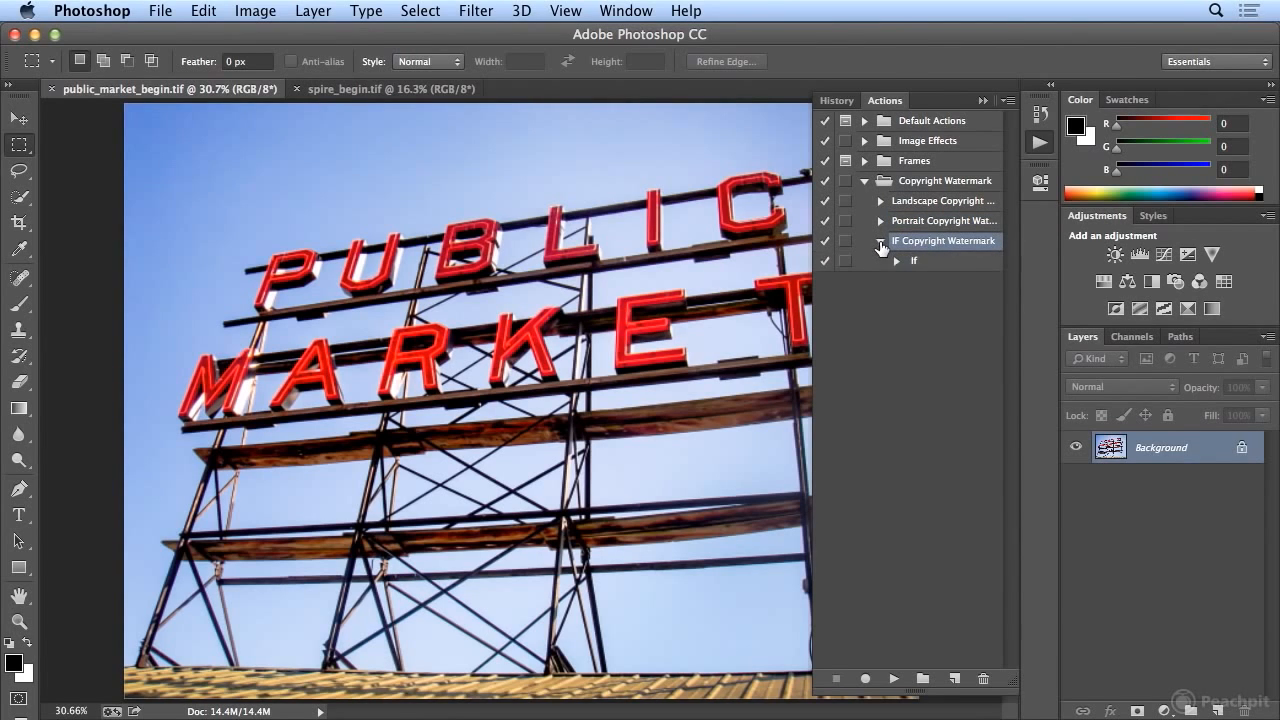
Step: Expand the If step of IF Copyright Watermark to read its full condition, and play the action on the public market photo
click(896, 260)
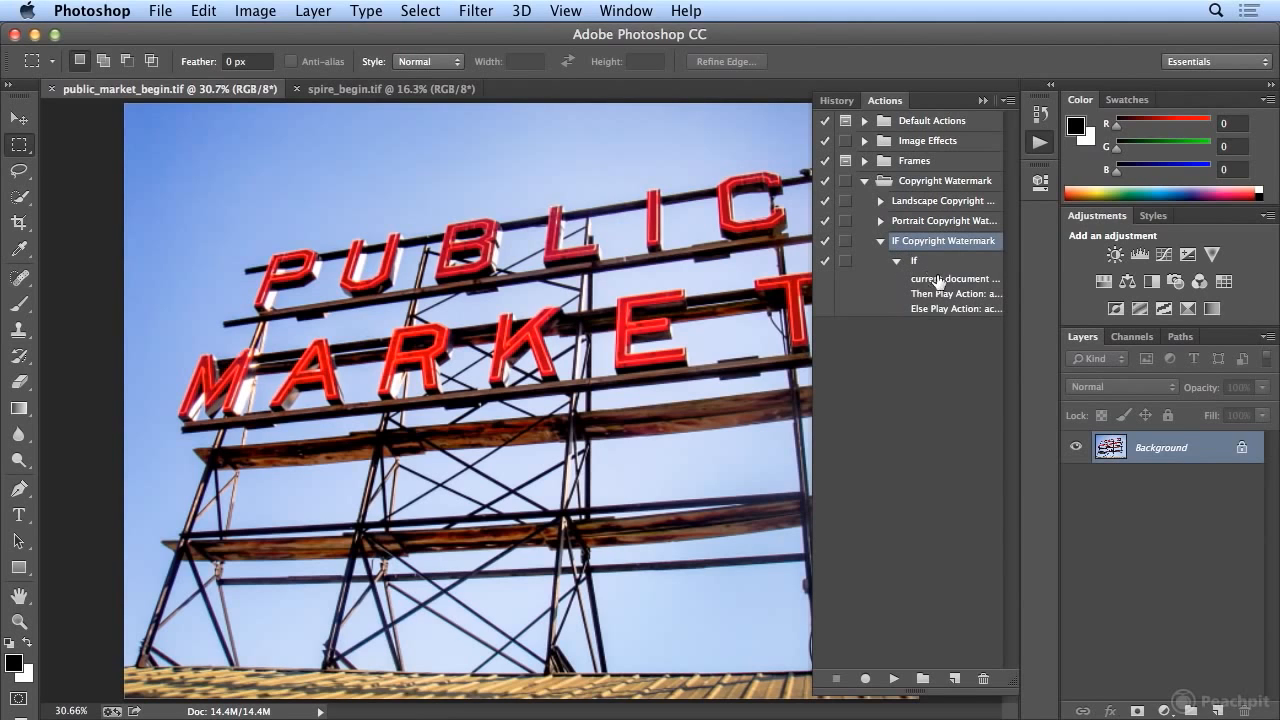
drag(812, 316, 673, 300)
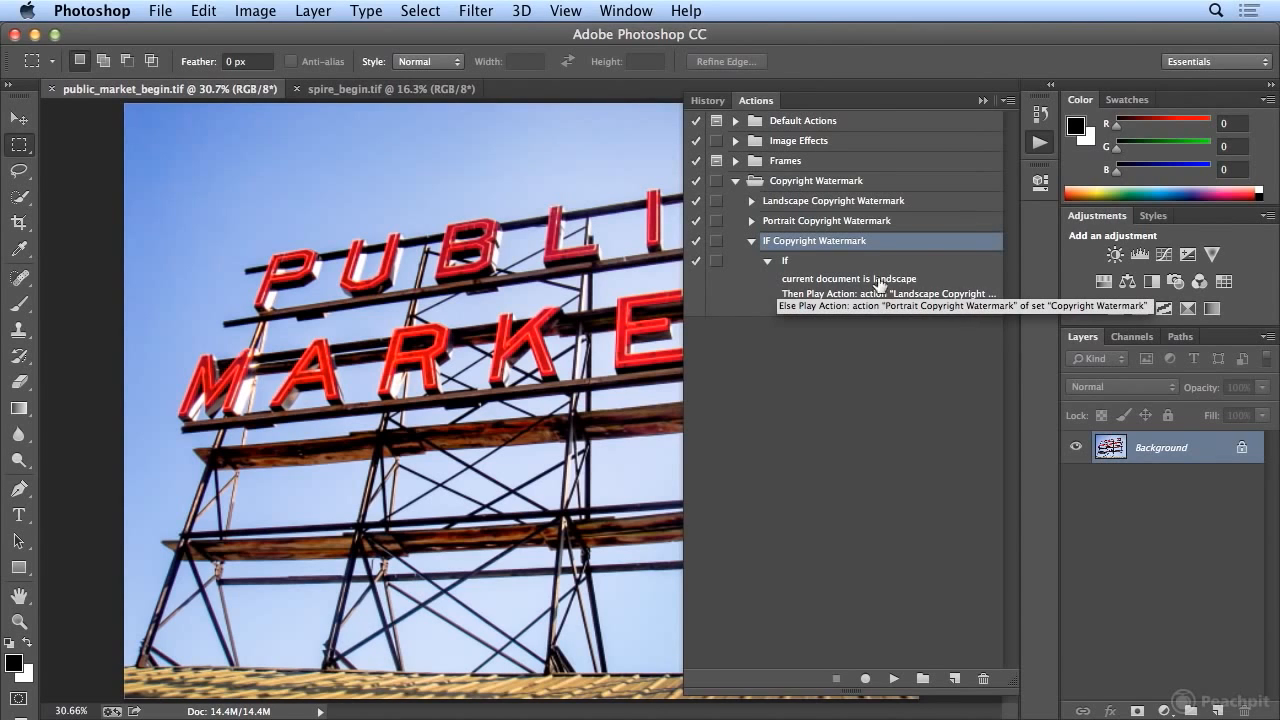
click(894, 680)
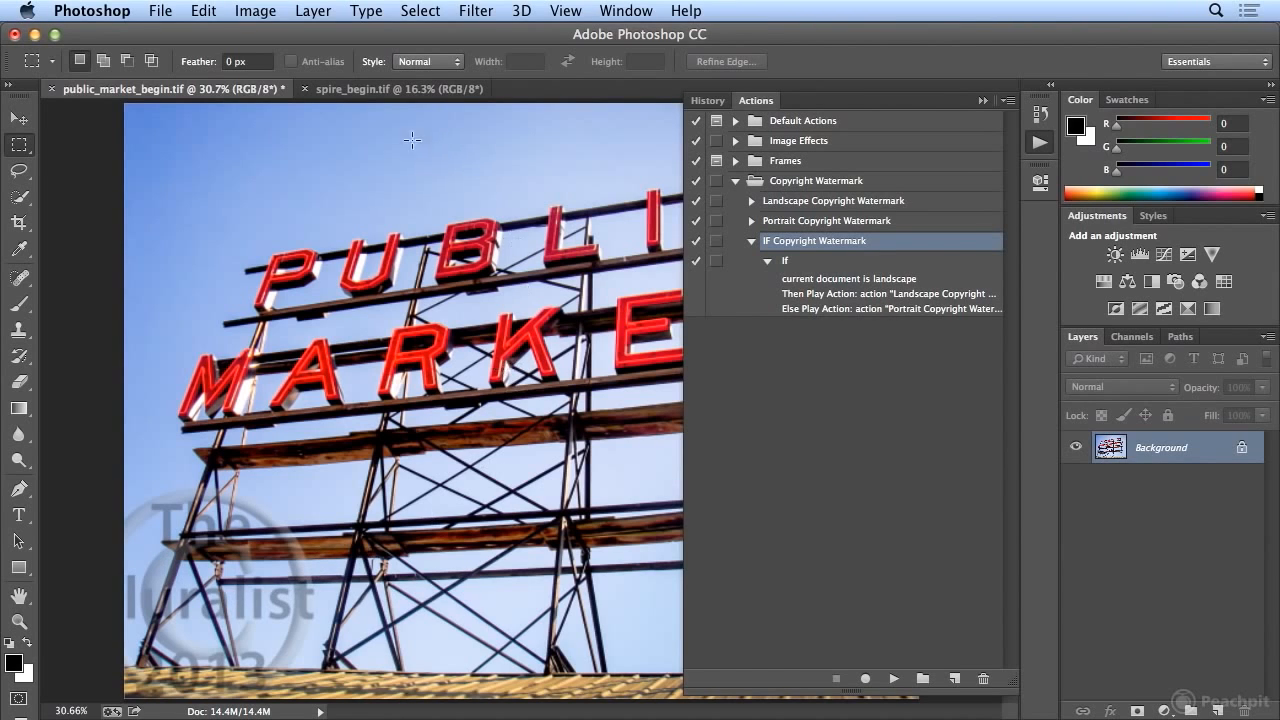
Step: Play the IF Copyright Watermark action on spire_begin.tif and hide the actions list
click(370, 90)
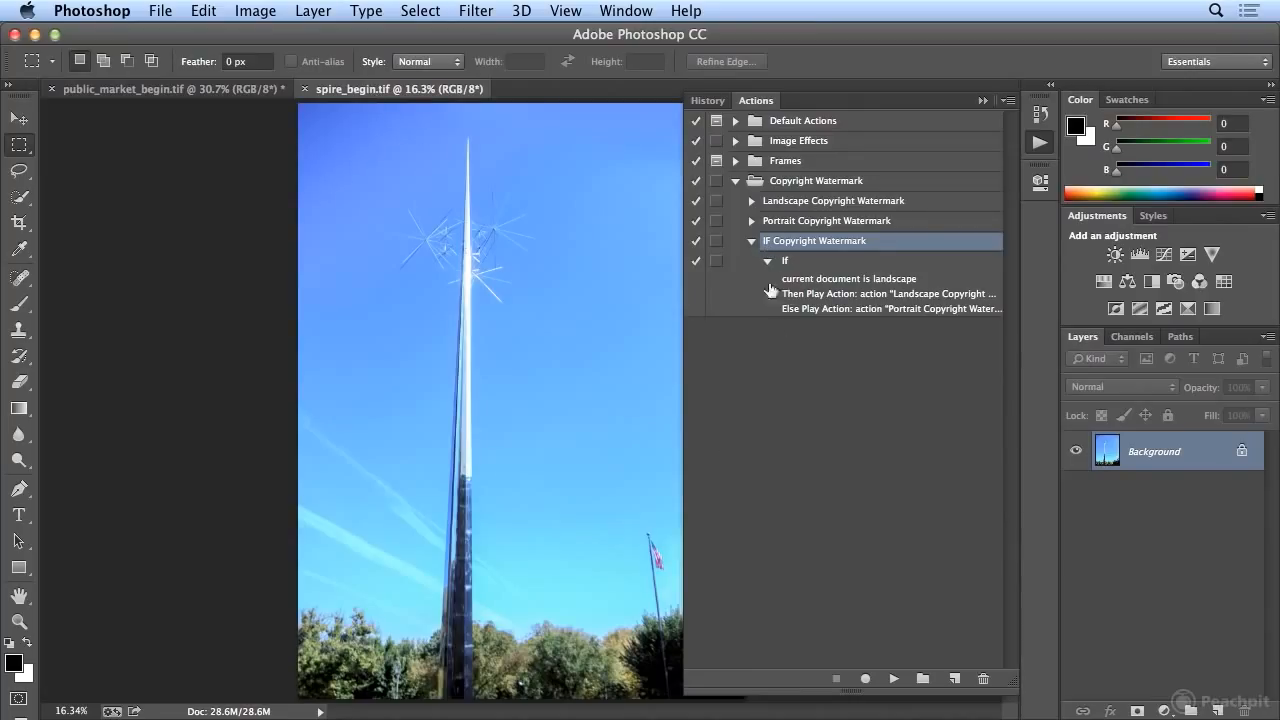
click(894, 680)
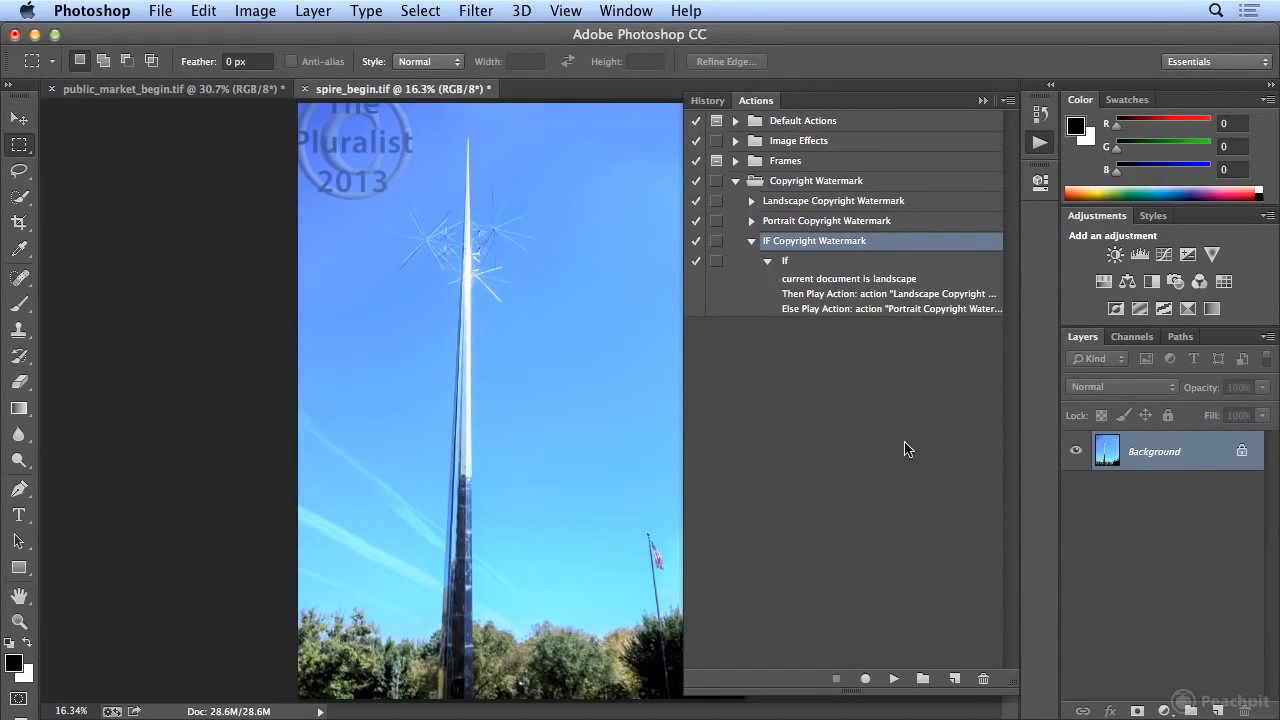
click(1040, 145)
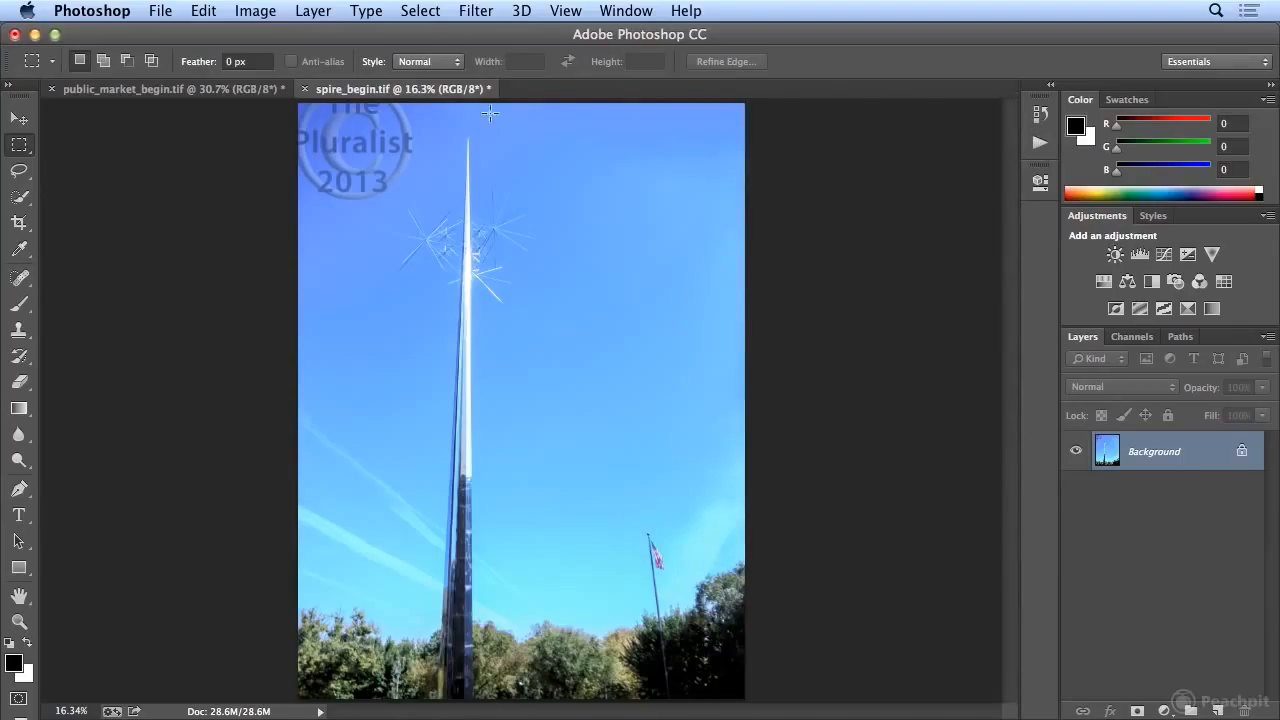
Step: Set up a Batch process with the IF Copyright Watermark action and the conditional_begin folder as source
click(160, 10)
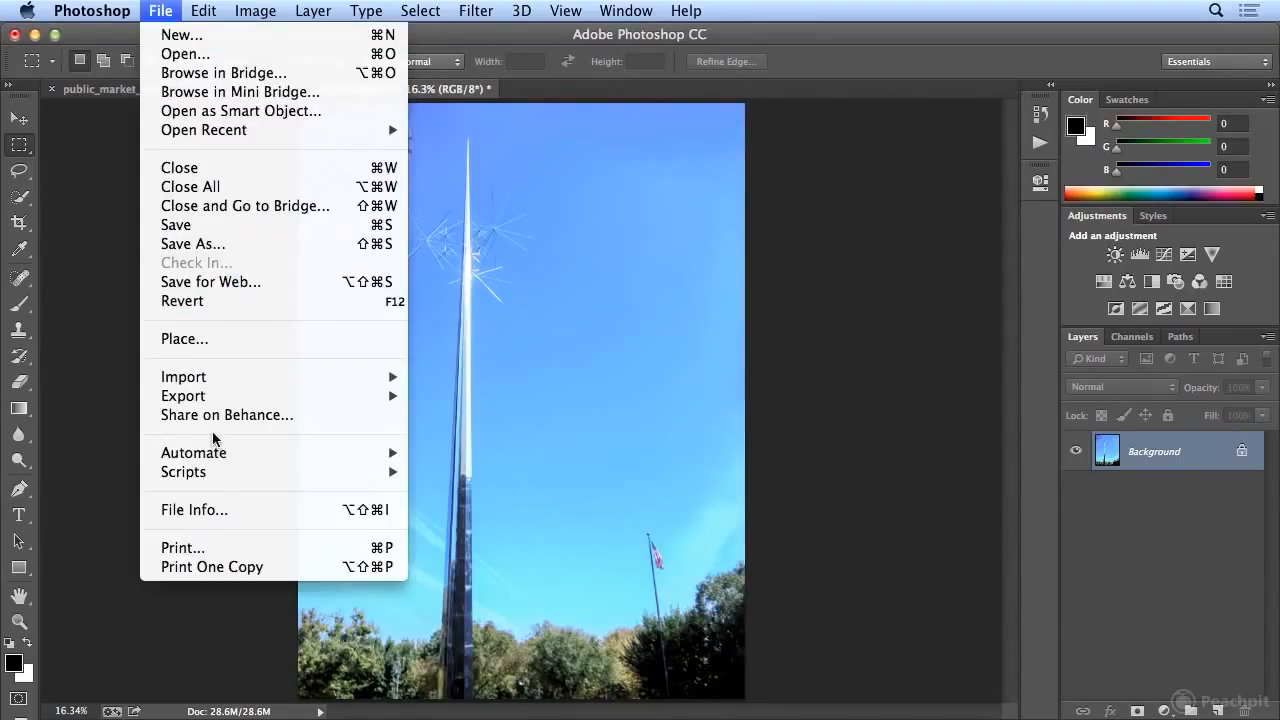
mouse_move(214, 452)
click(445, 455)
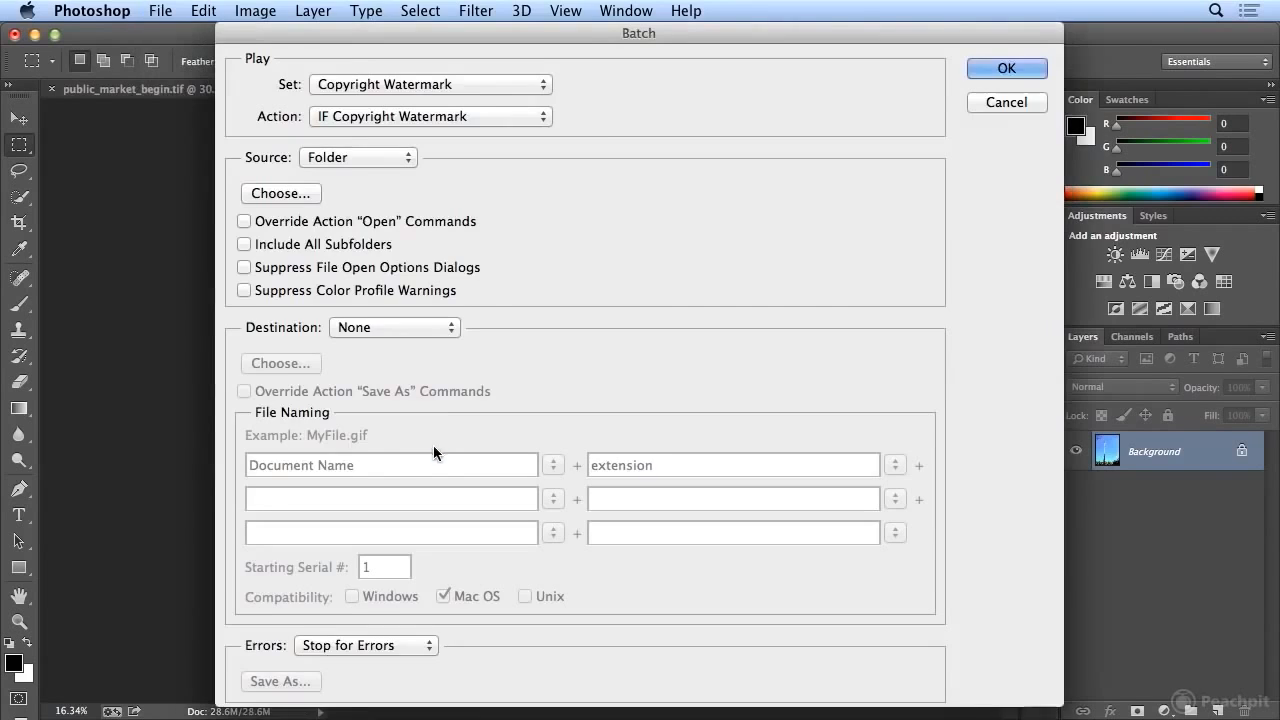
click(414, 117)
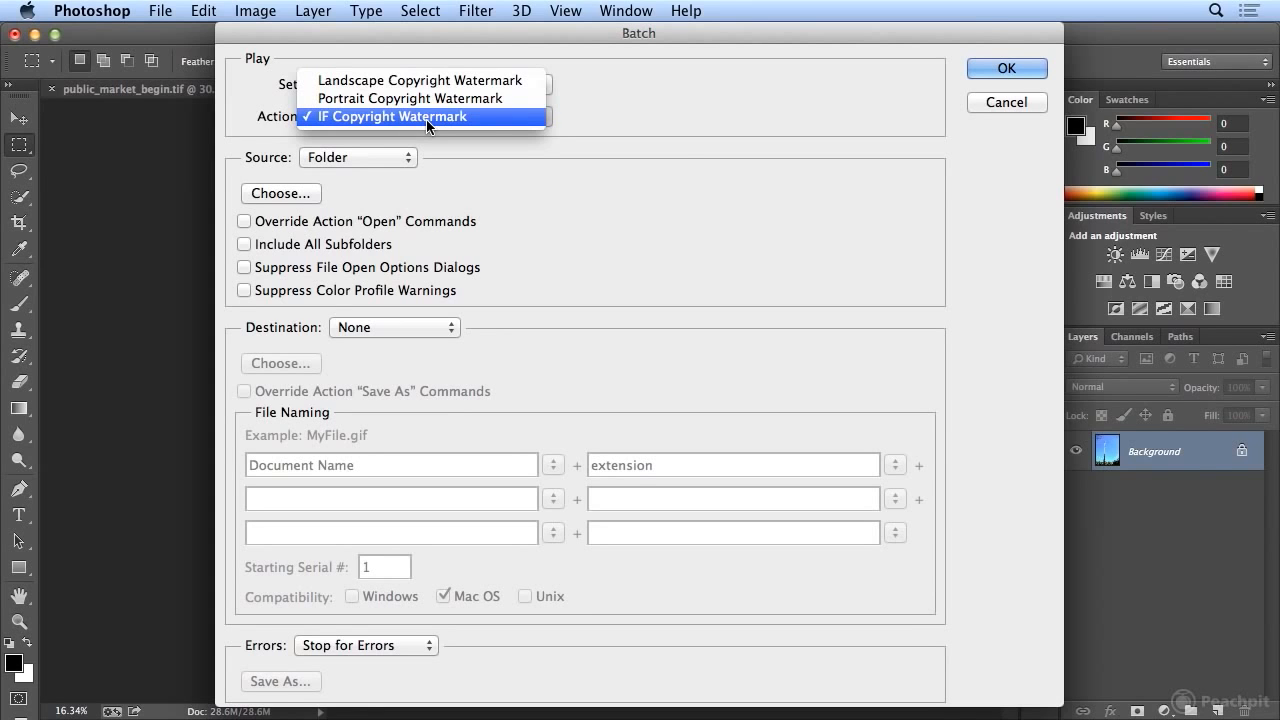
click(426, 117)
click(306, 195)
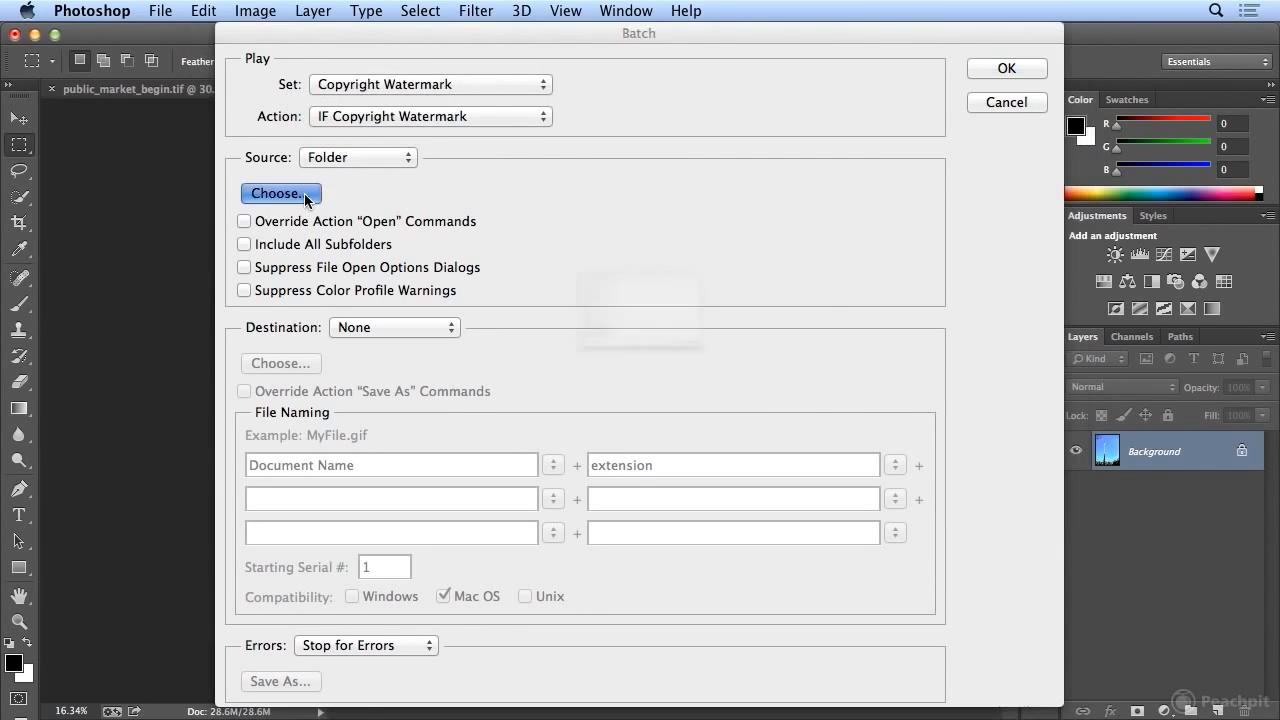
double_click(618, 234)
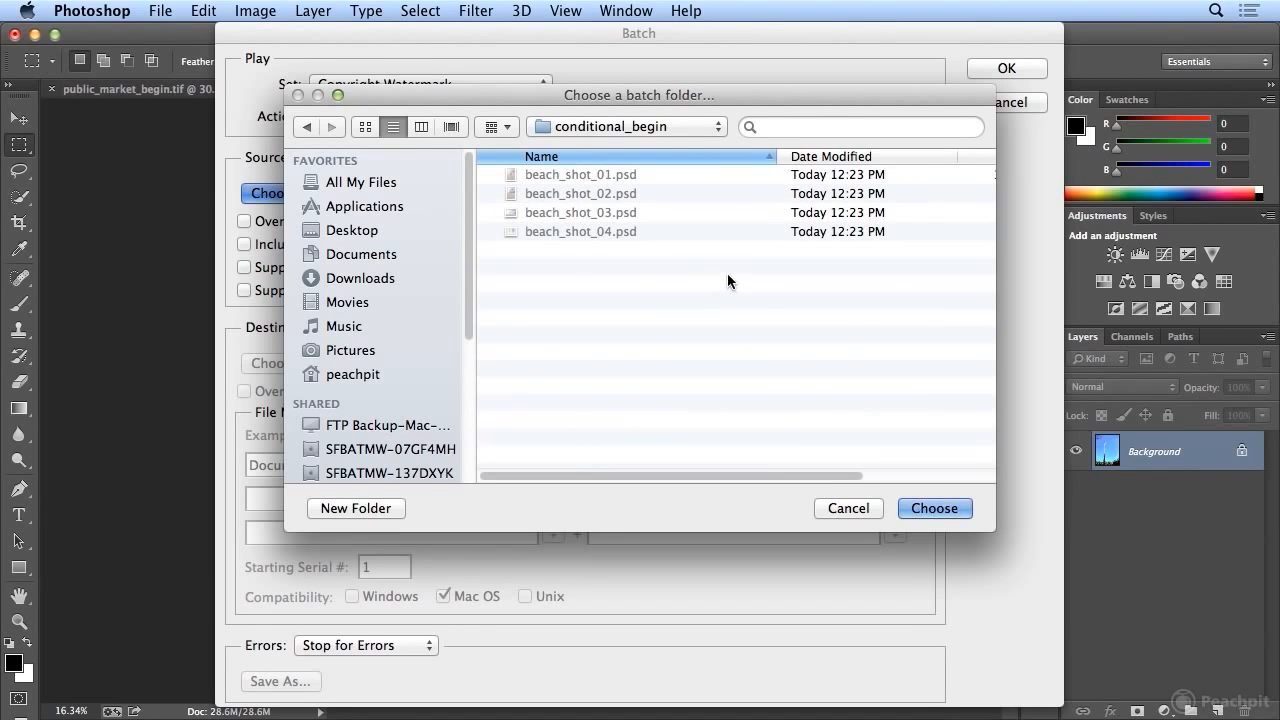
click(922, 503)
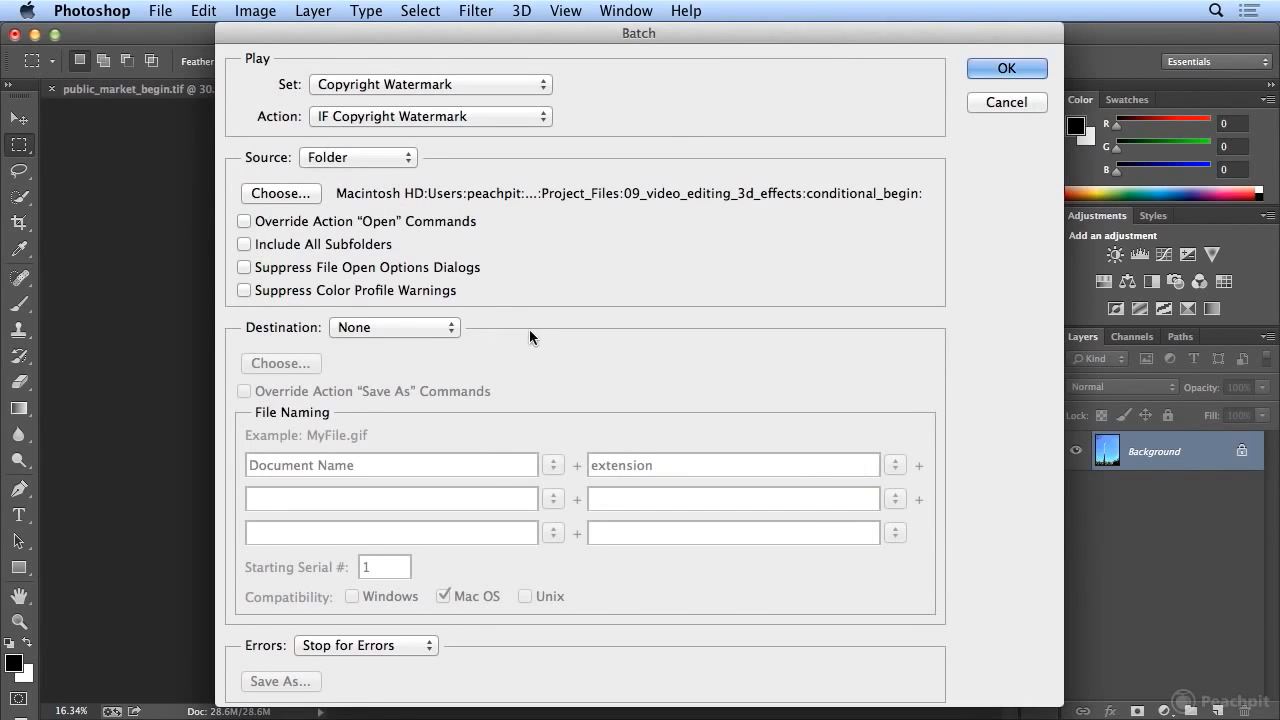
Step: Set the batch destination to the conditional_end folder inside 09_video_editing_3d_effects
click(420, 325)
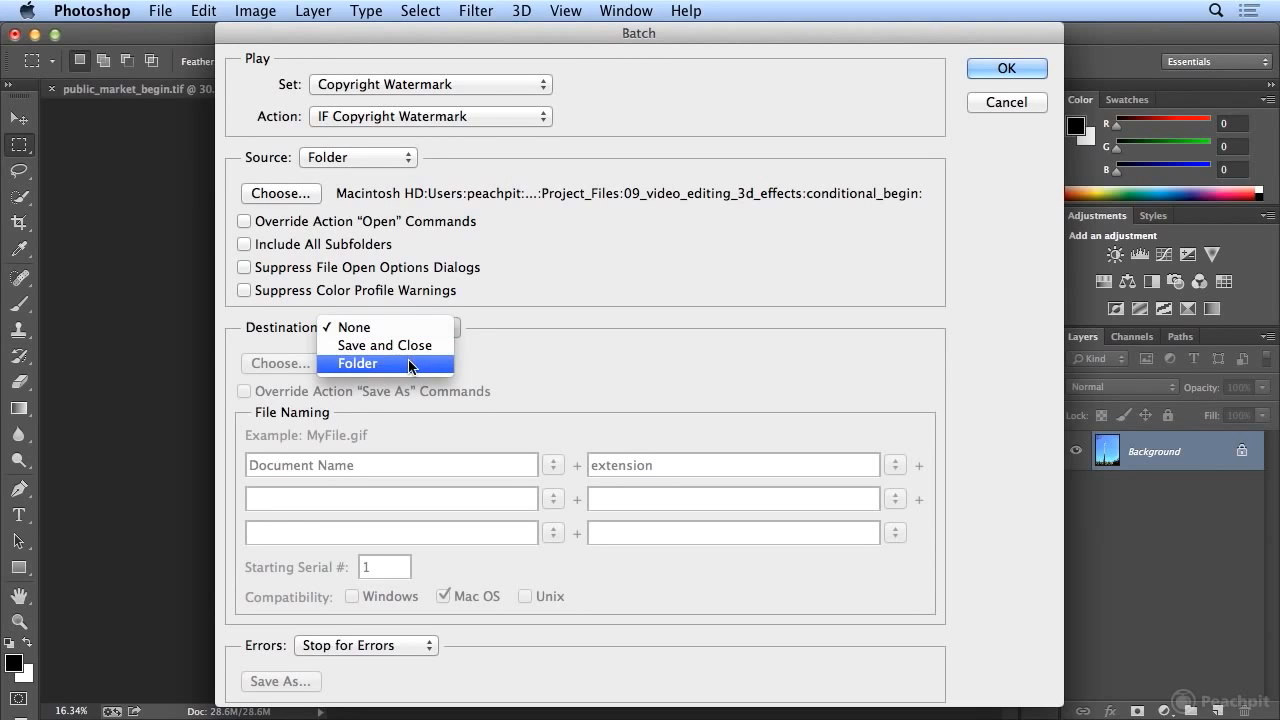
click(409, 364)
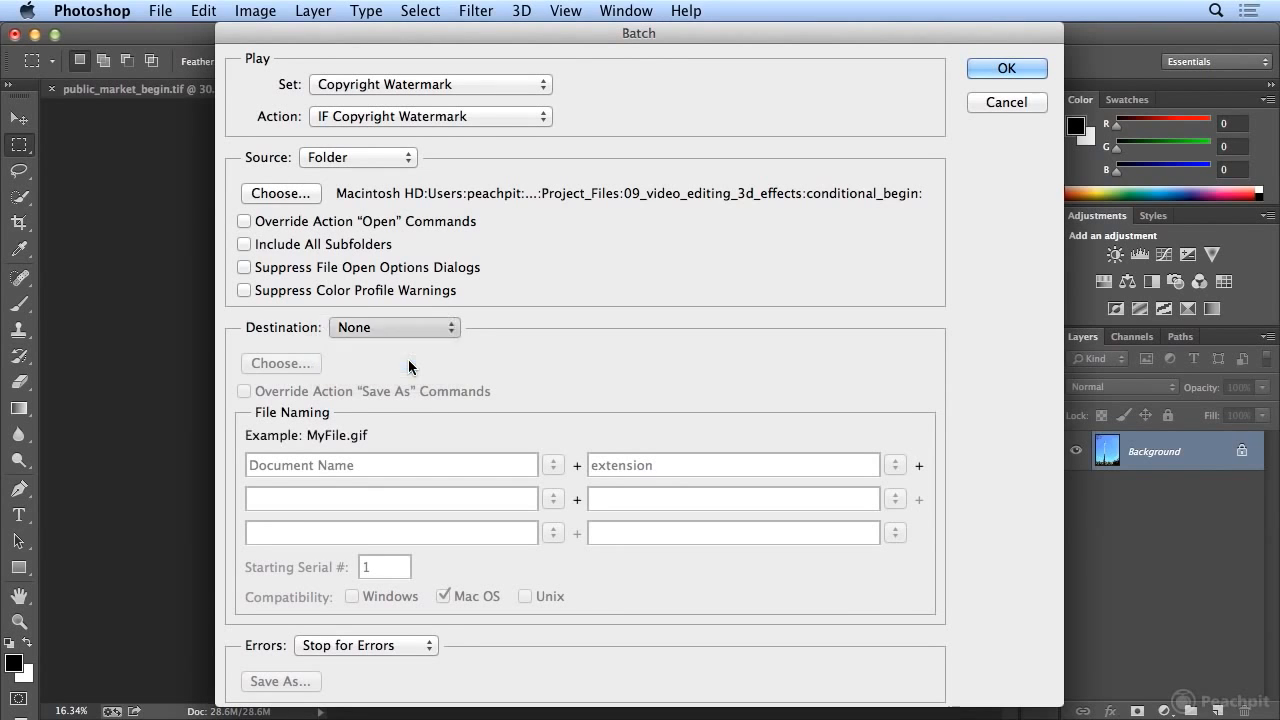
click(283, 364)
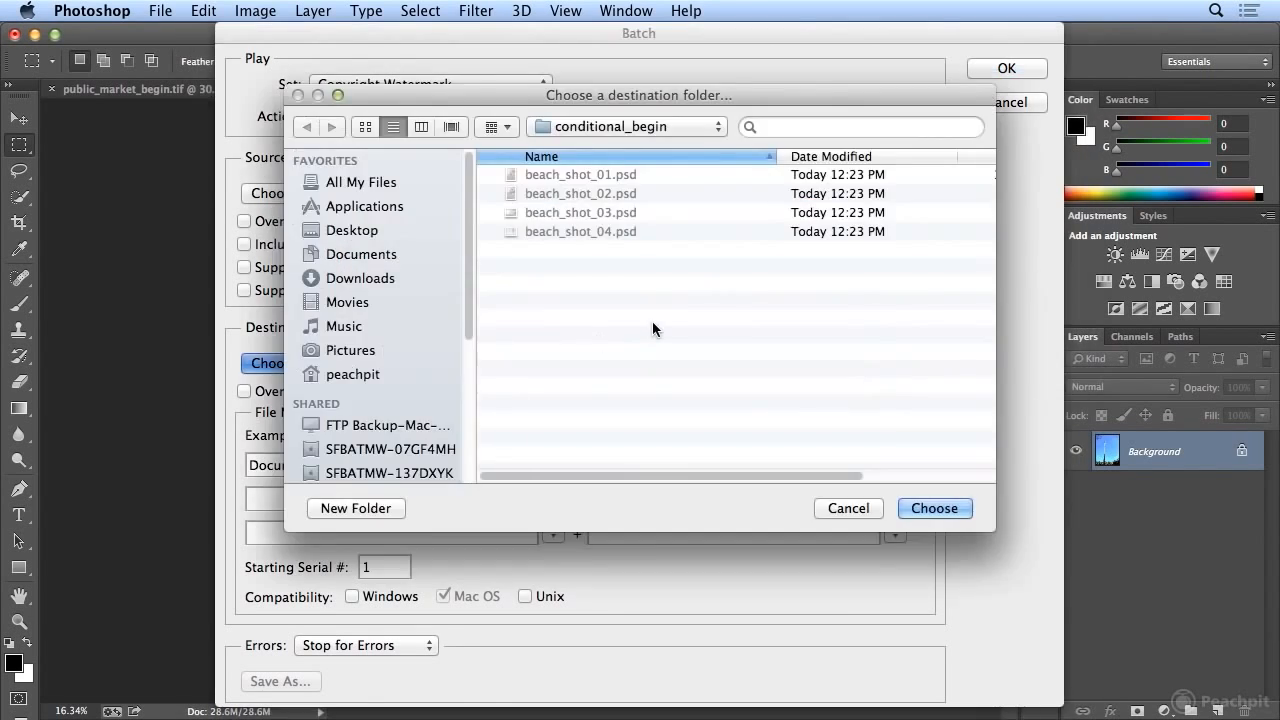
click(630, 126)
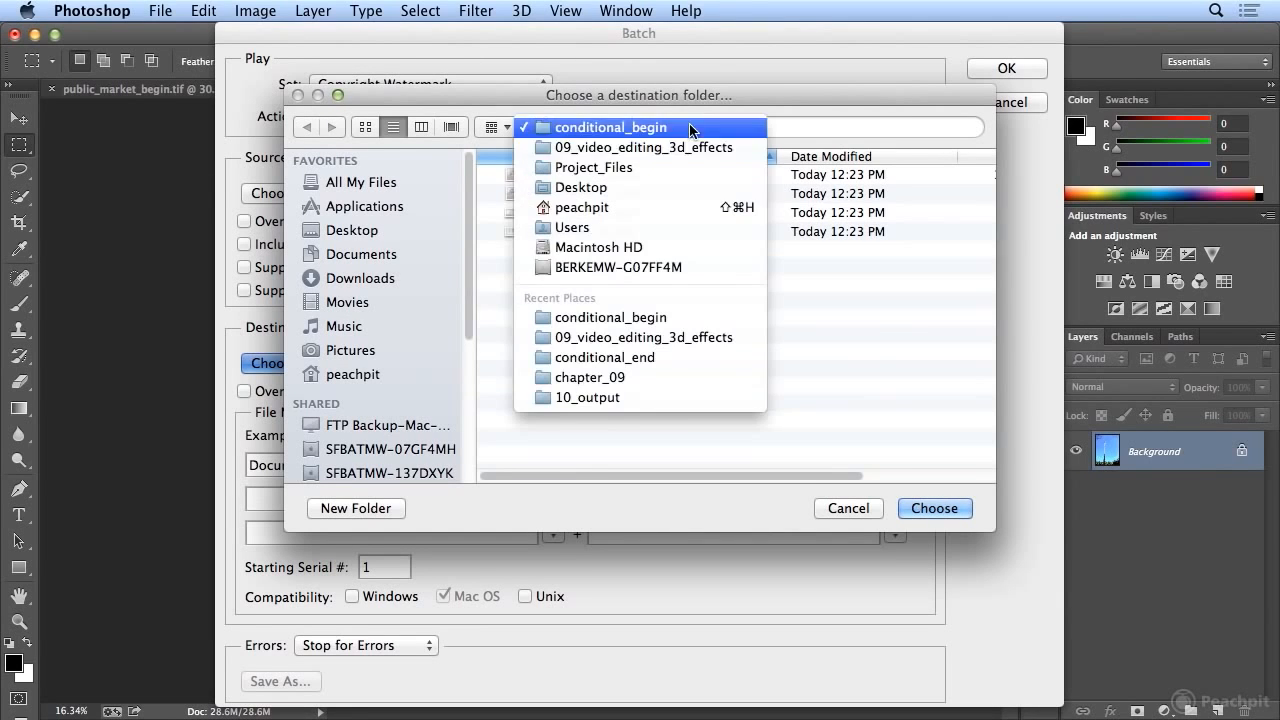
click(686, 145)
double_click(580, 252)
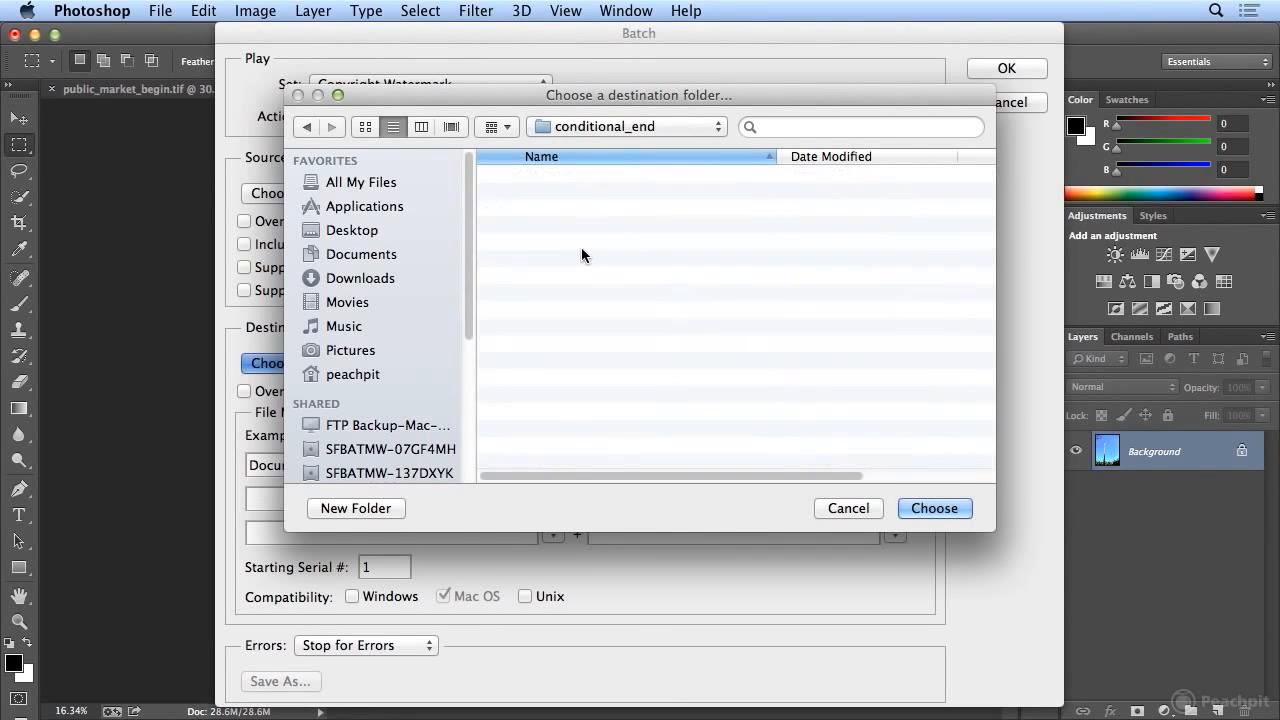
click(933, 508)
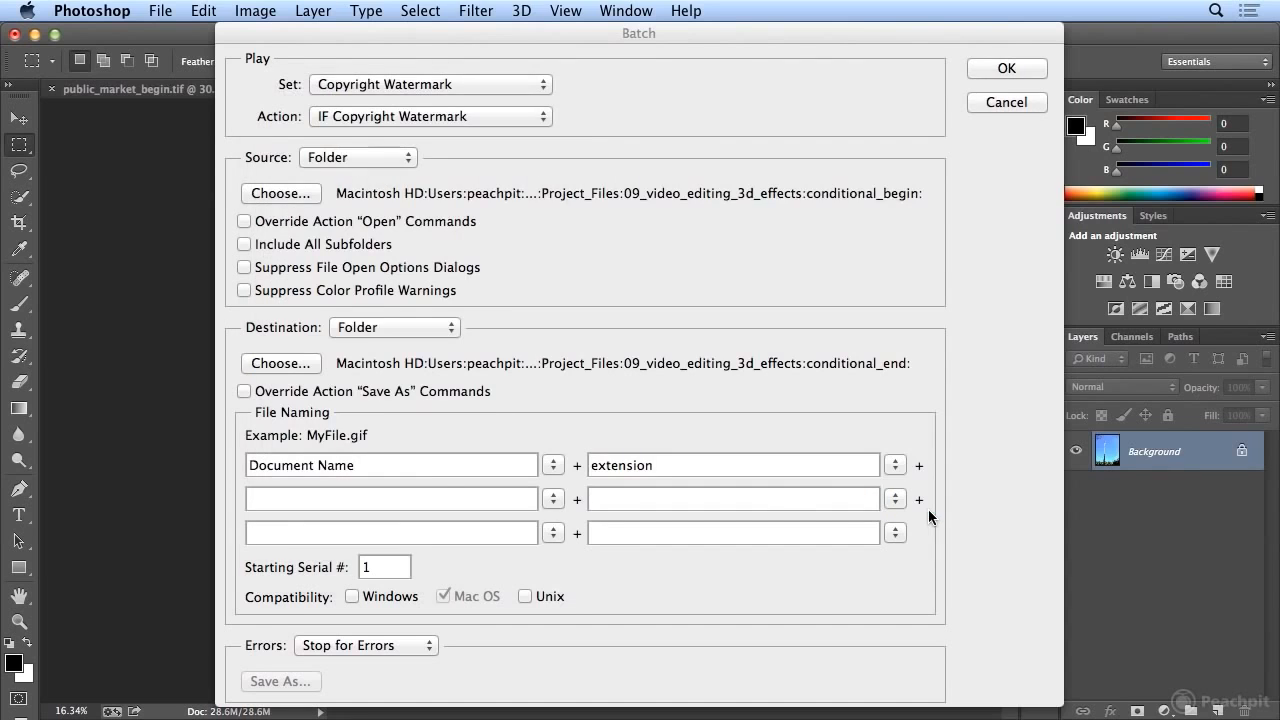
Step: Review the file naming options, keep Document Name plus extension, and run the batch
click(552, 470)
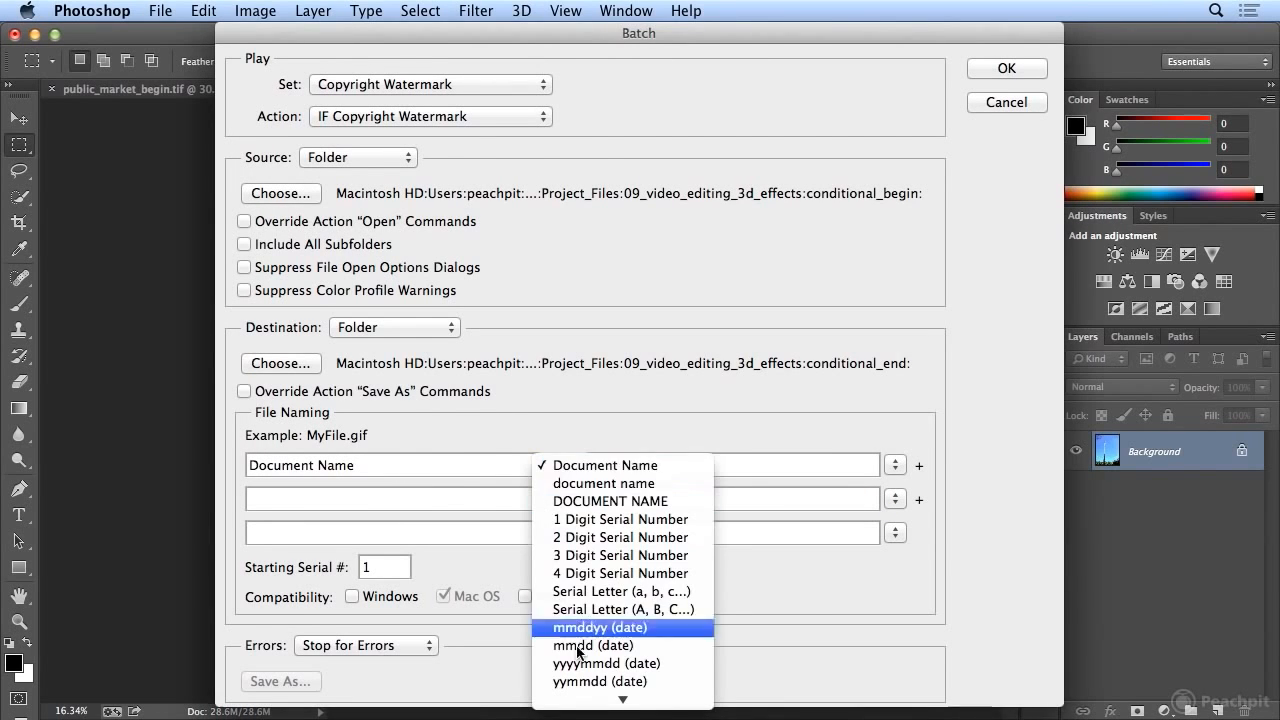
mouse_move(583, 714)
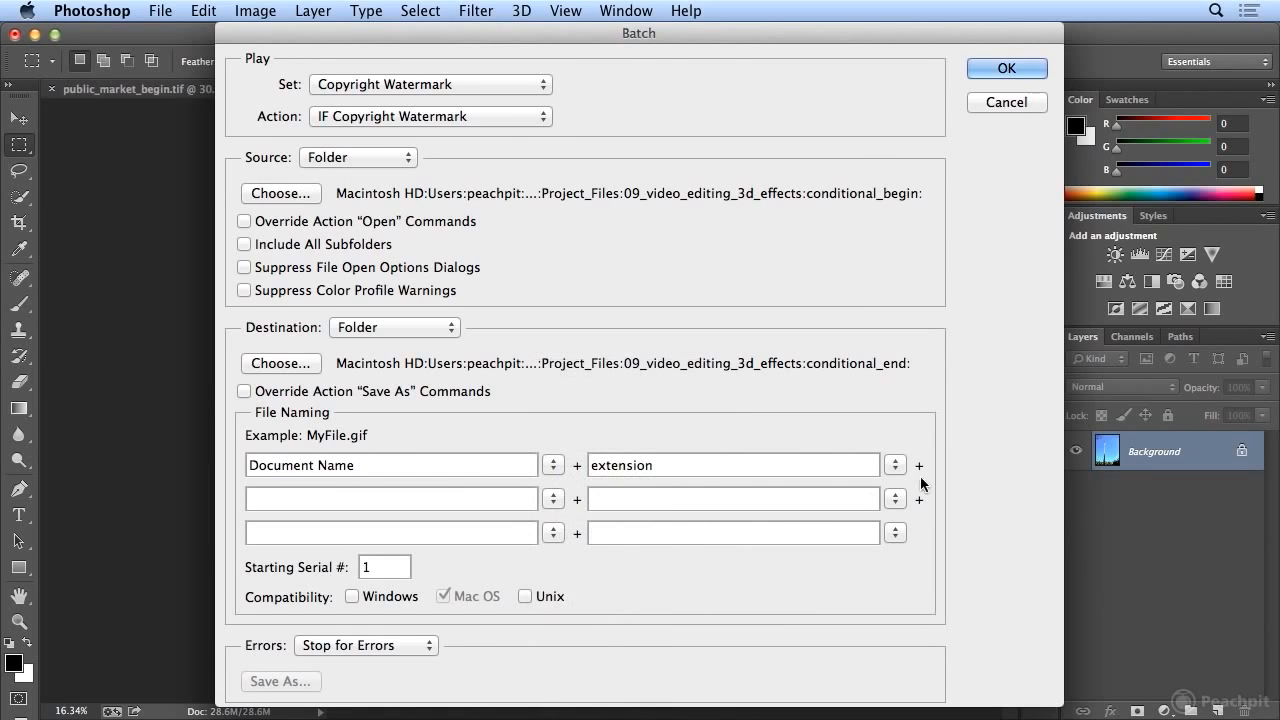
click(900, 468)
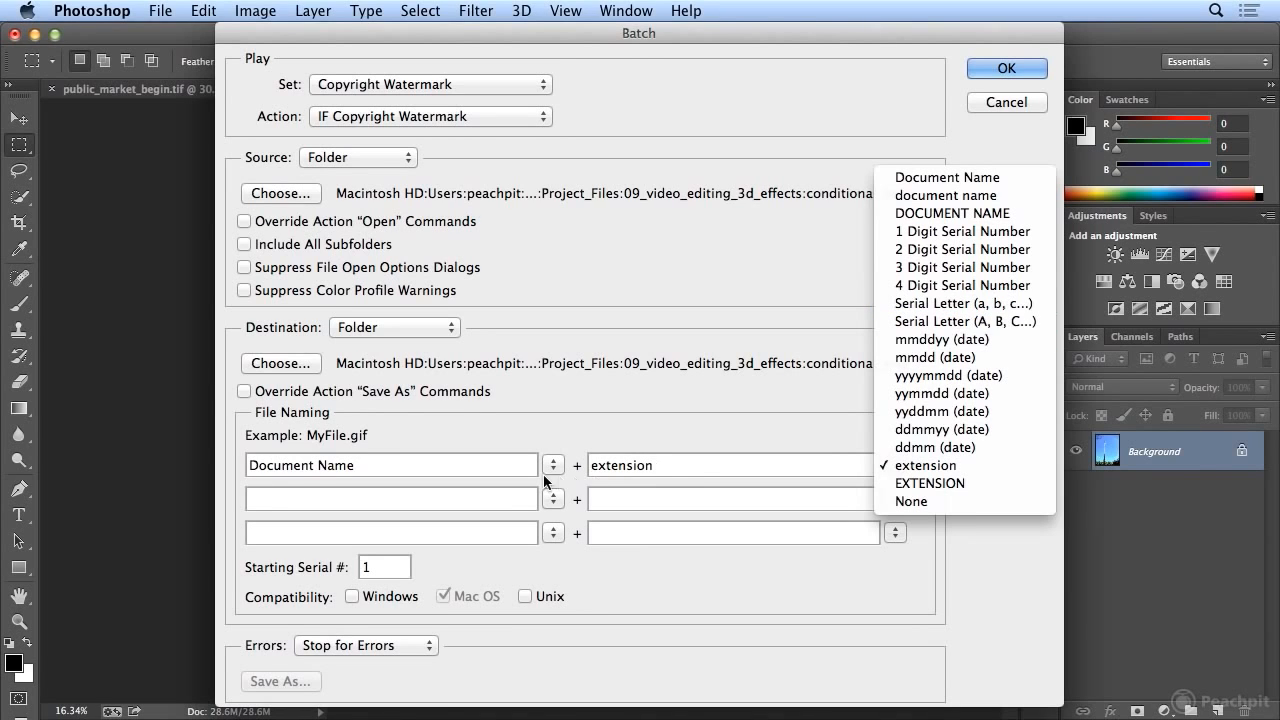
click(696, 469)
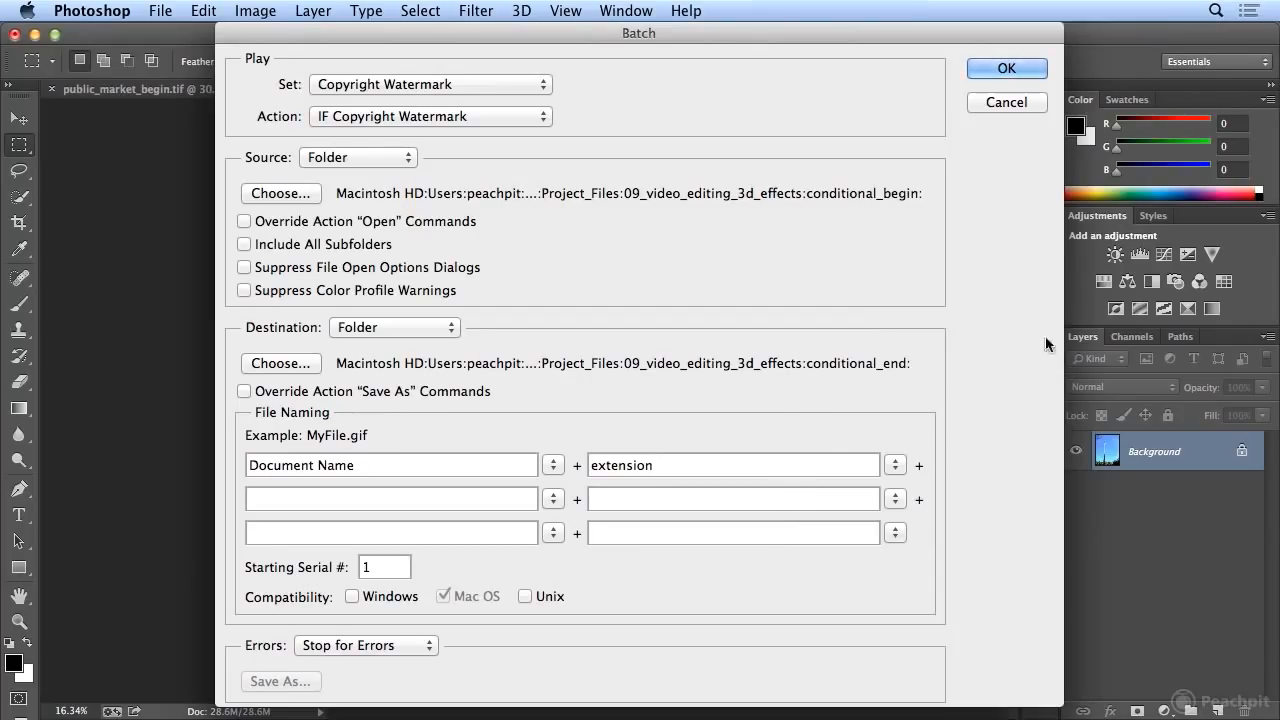
click(1020, 68)
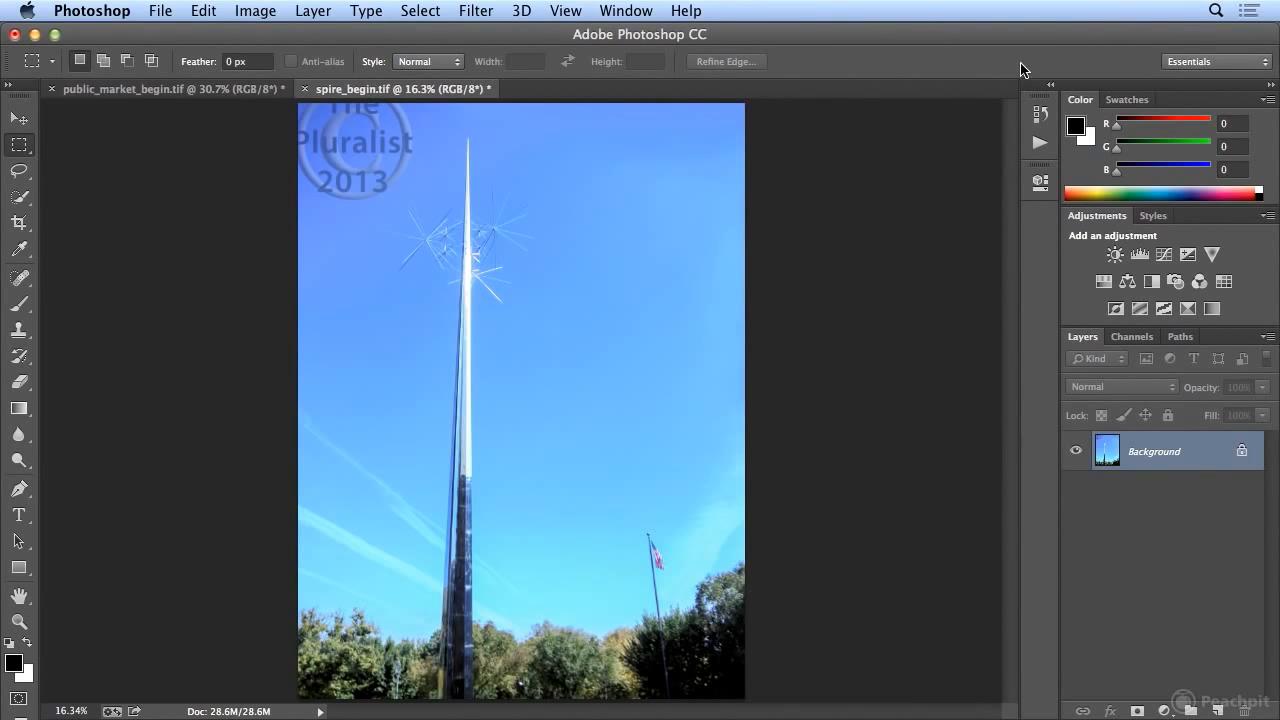
Step: Switch to Adobe Bridge and preview the watermarked images beach_shot_01.psd through beach_shot_04.psd in the conditional_end folder
click(160, 10)
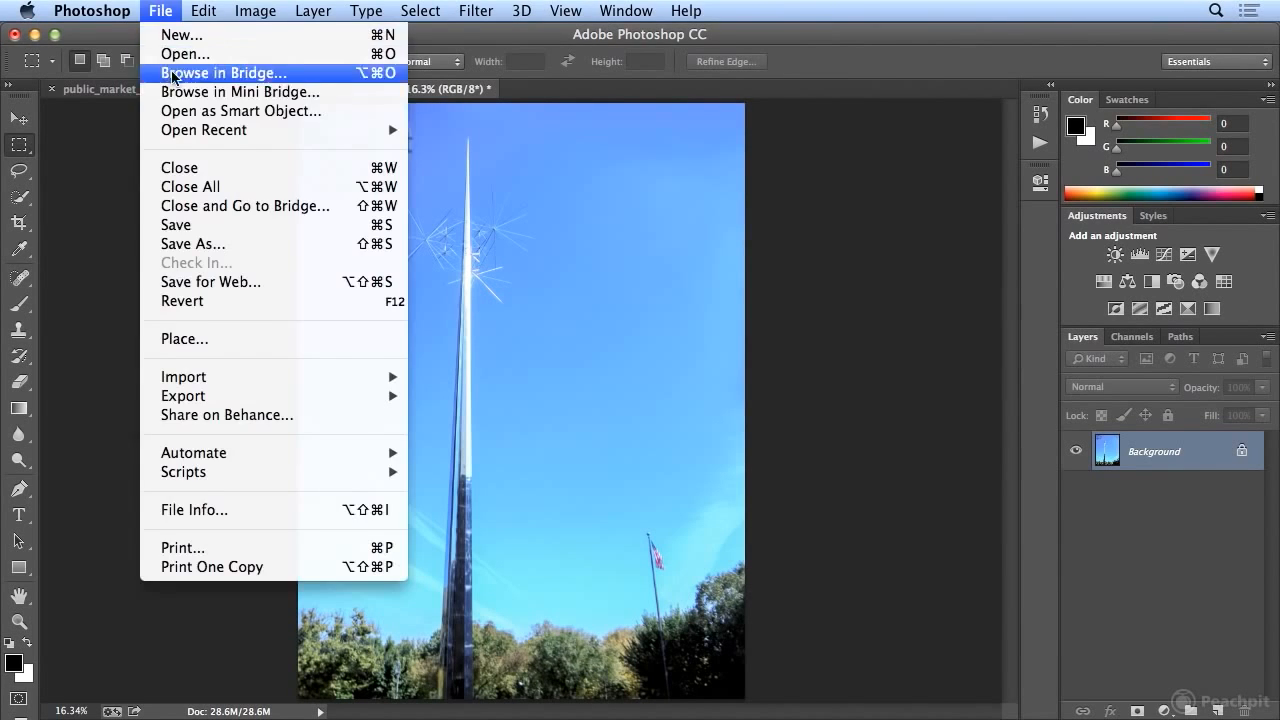
click(177, 74)
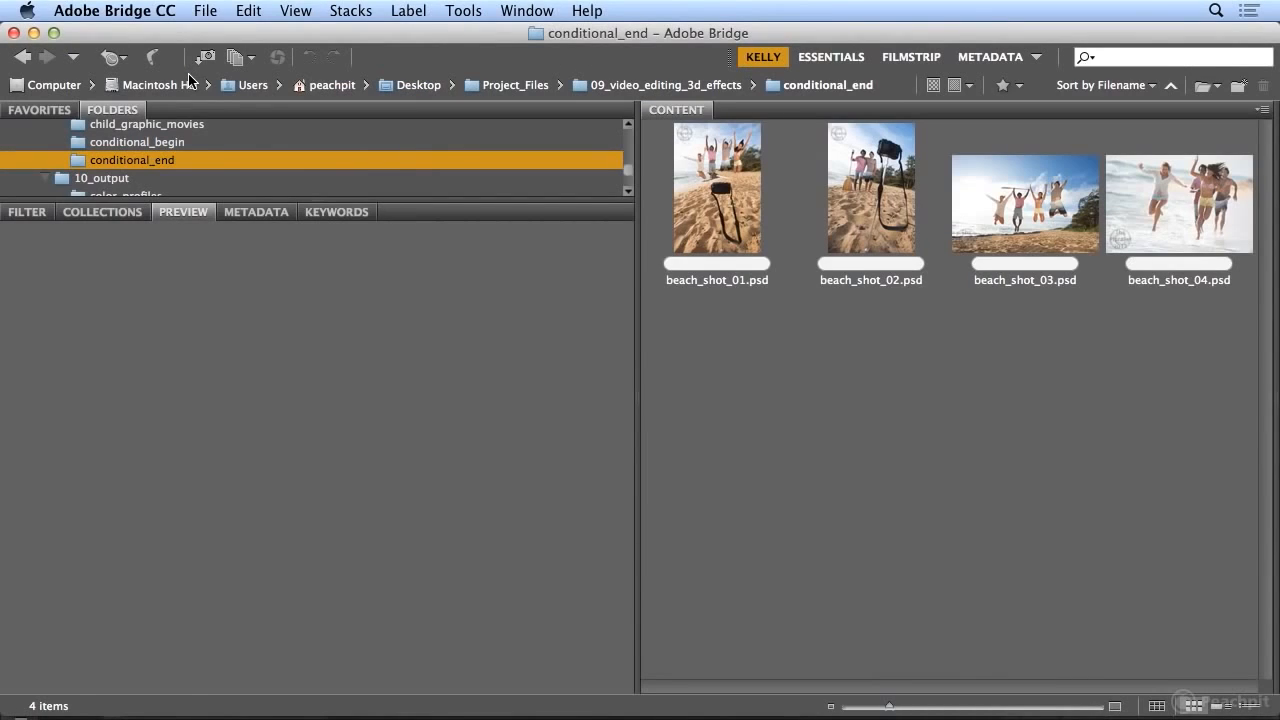
click(724, 224)
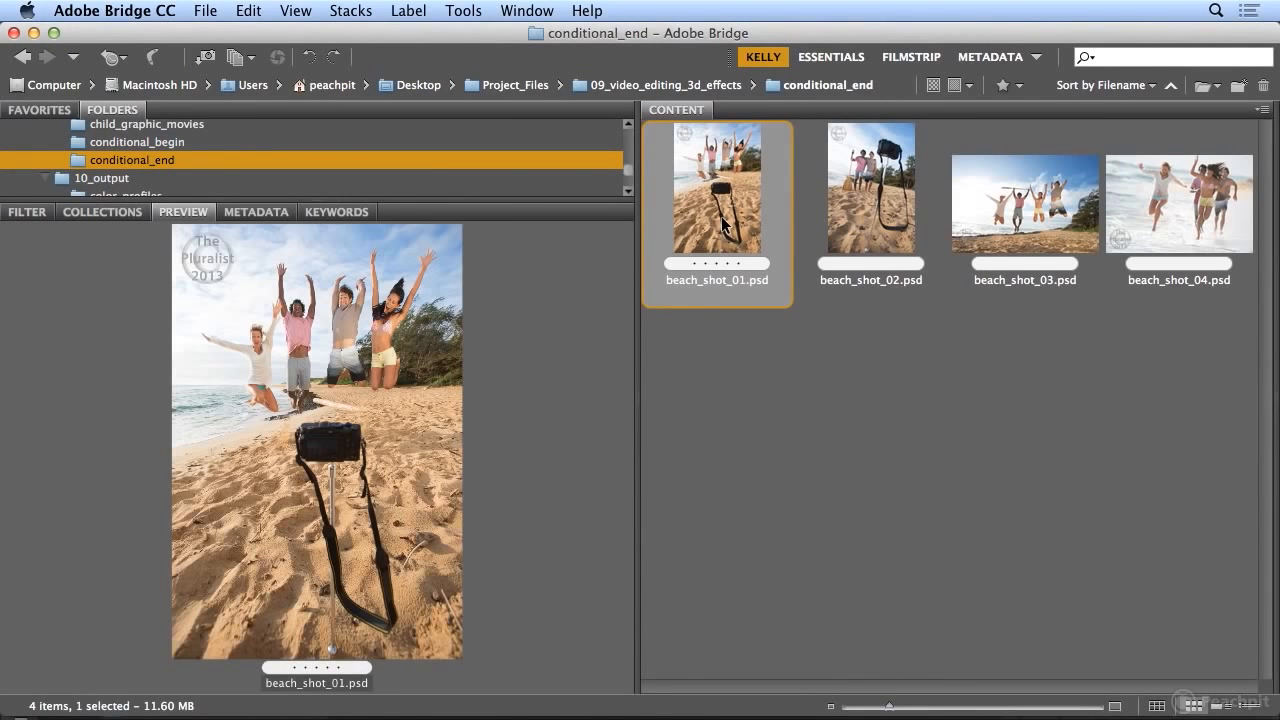
click(874, 240)
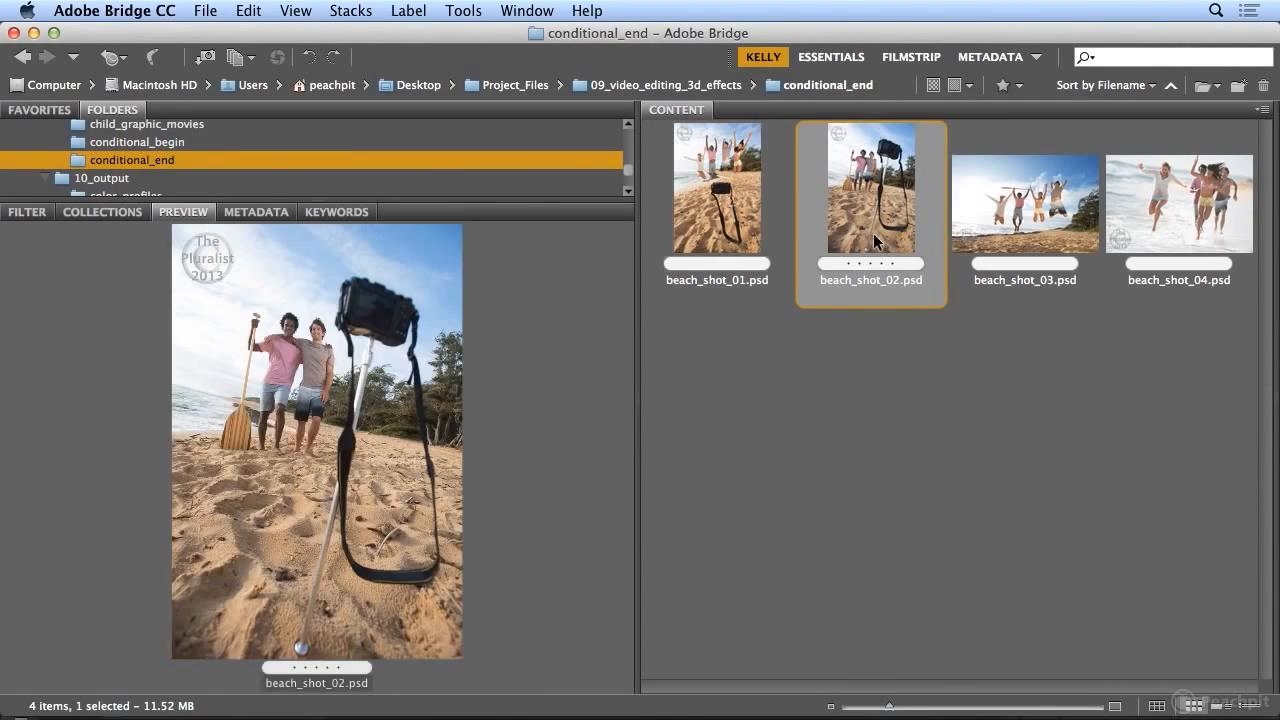
click(1020, 226)
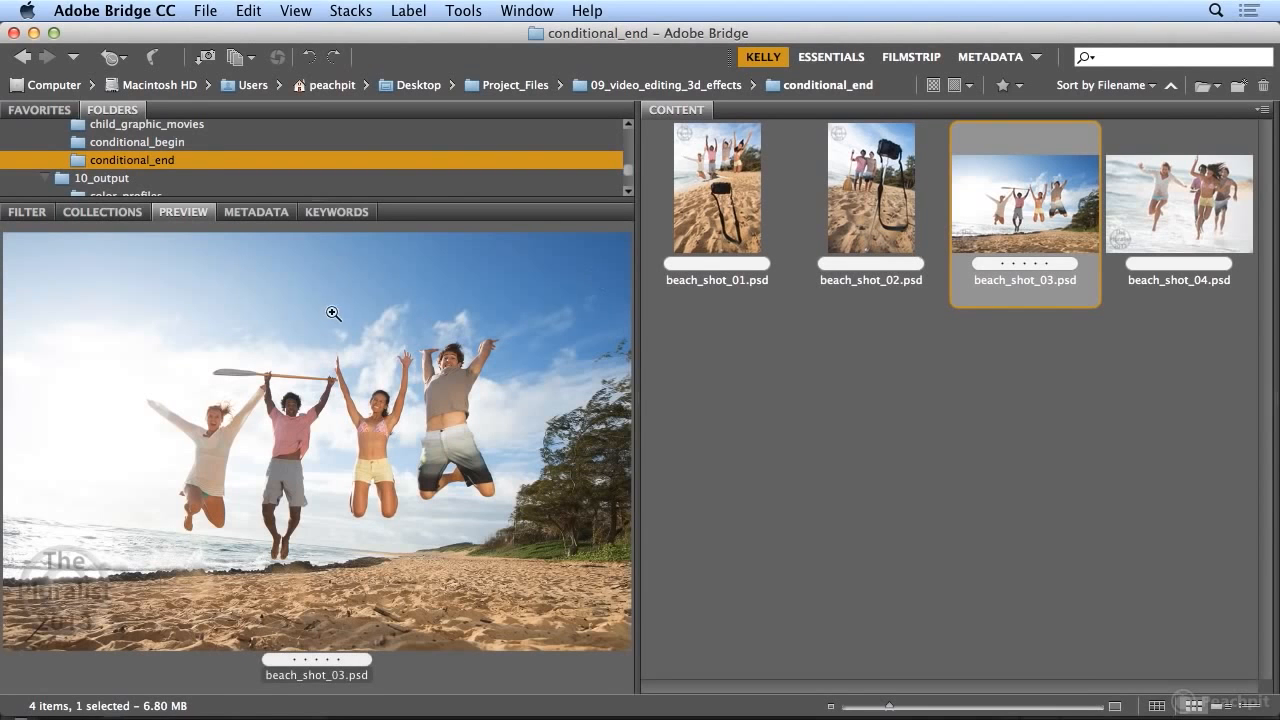
click(1127, 244)
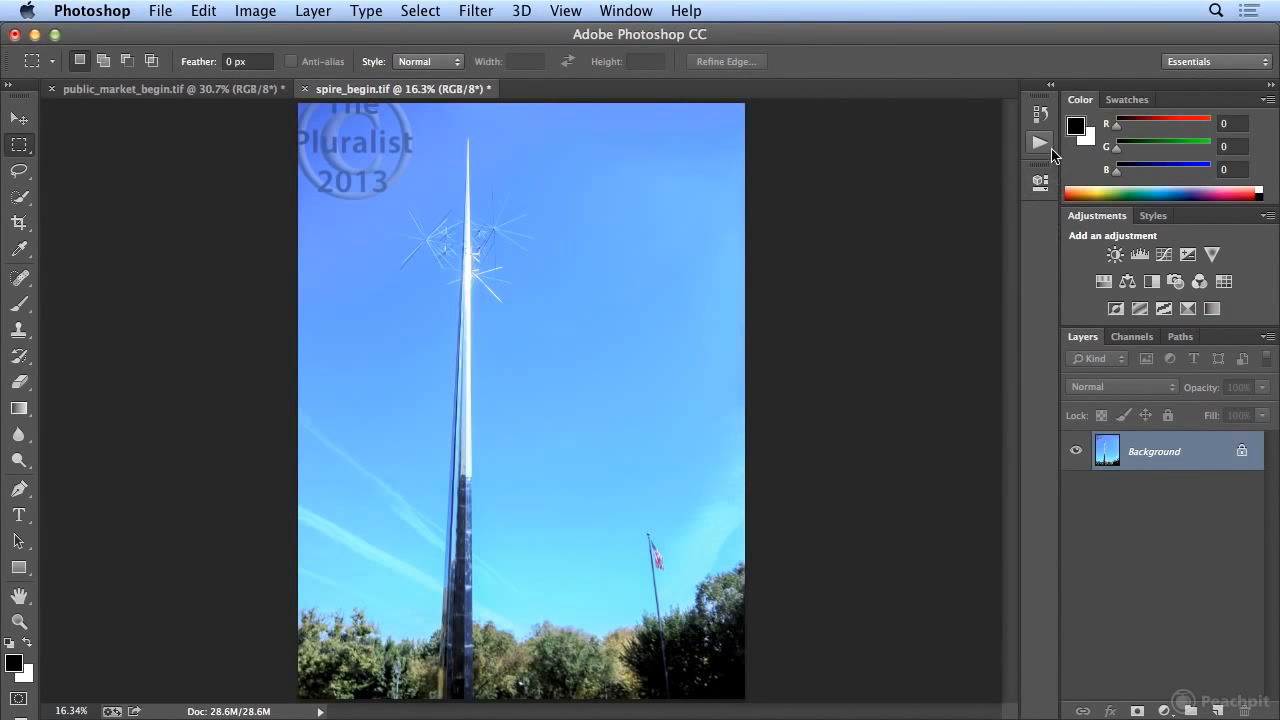
Step: Switch back to Photoshop and show the actions list again
click(1048, 146)
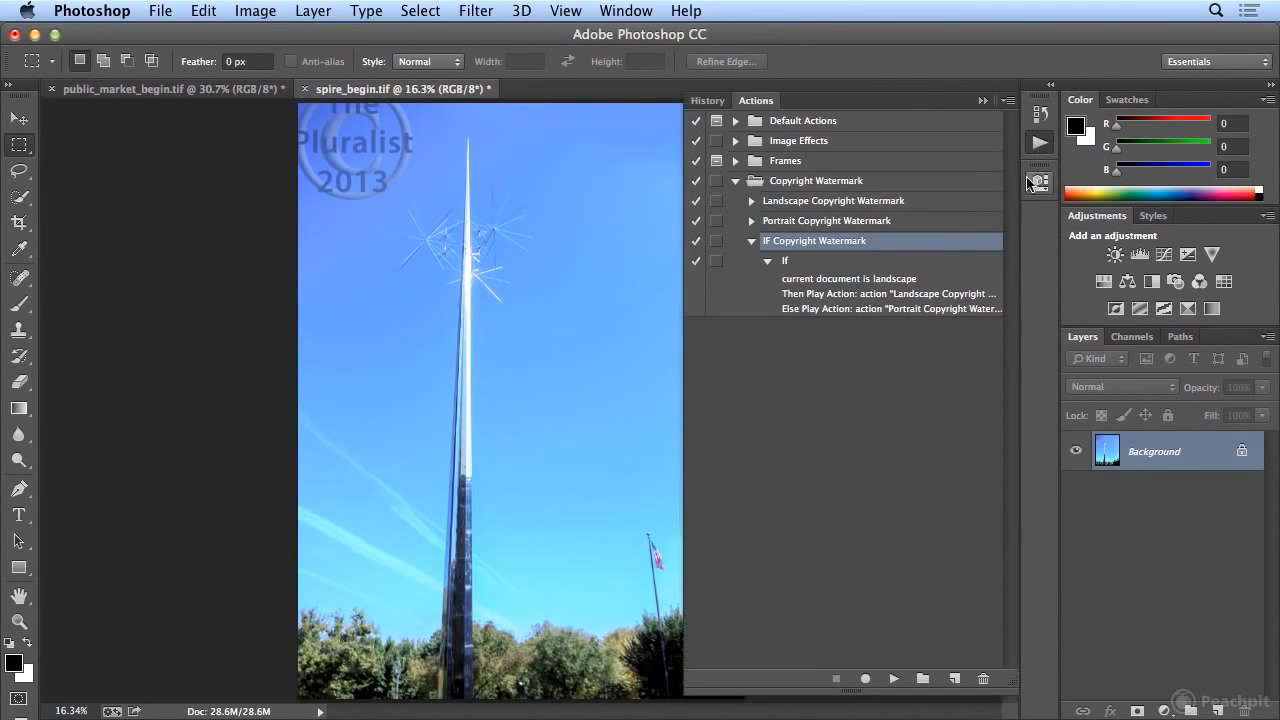